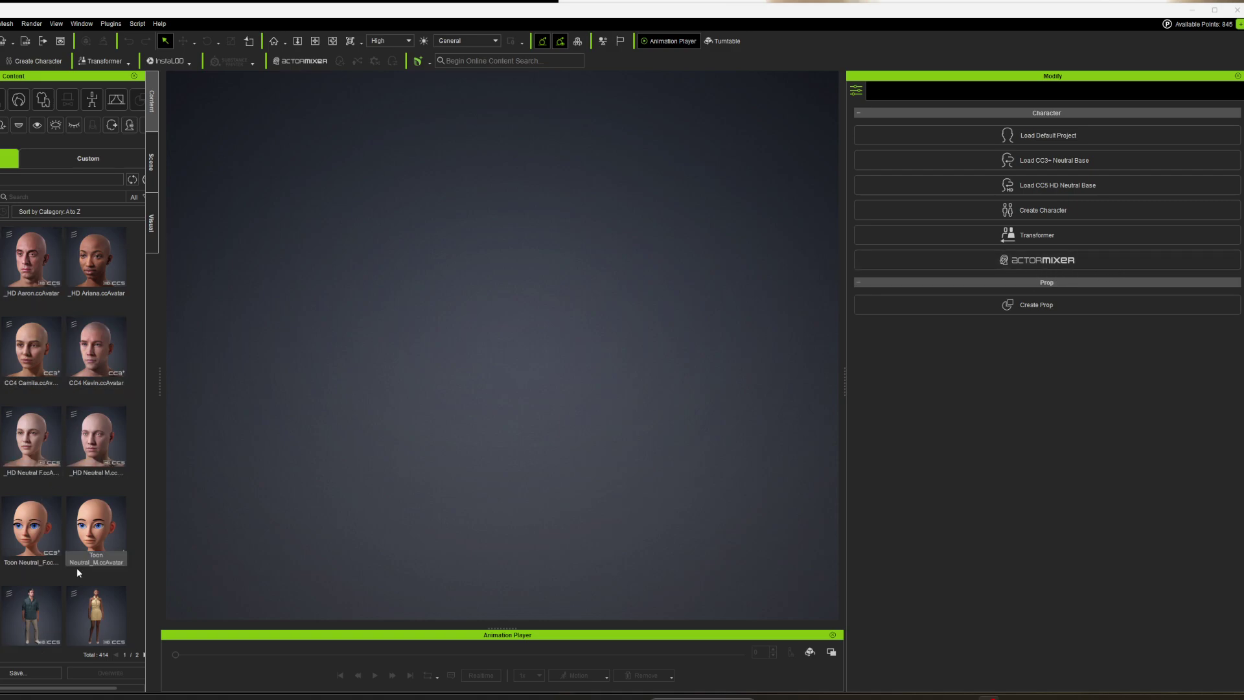
# Select the _HD Neutral F.ccAvatar base avatar in the Content library
pyautogui.click(31, 443)
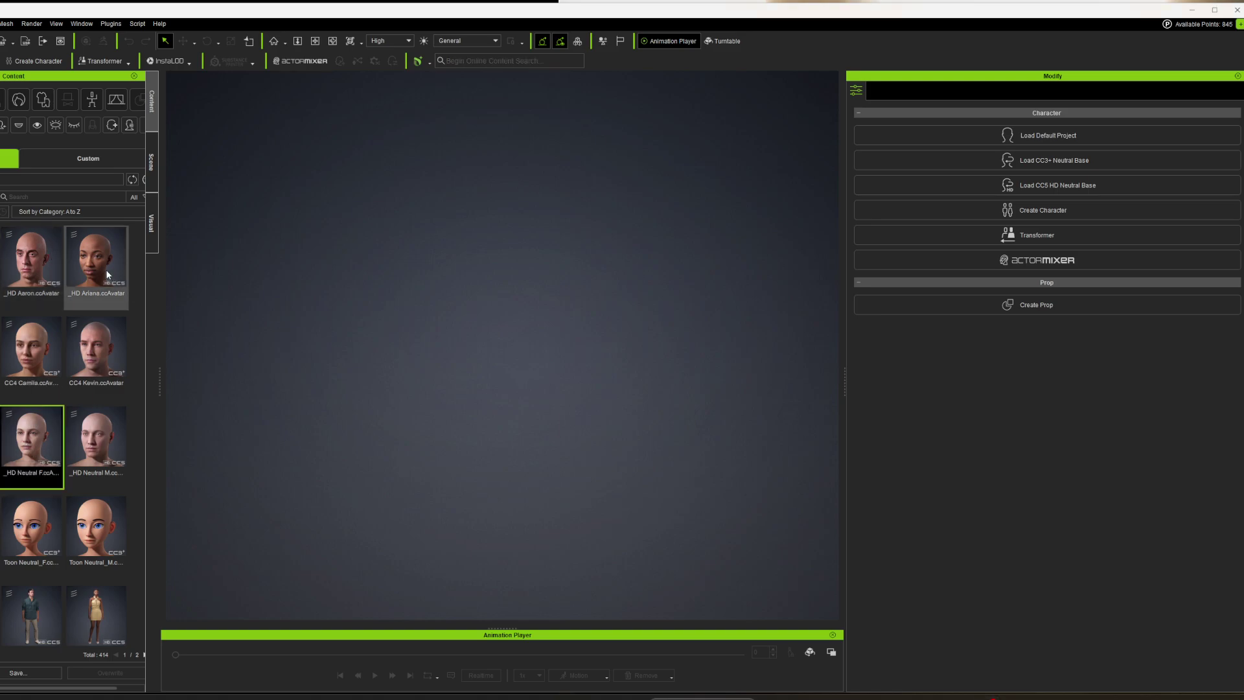
# Load _HD Neutral F into the scene and frame the character in the viewport
pyautogui.doubleClick(27, 440)
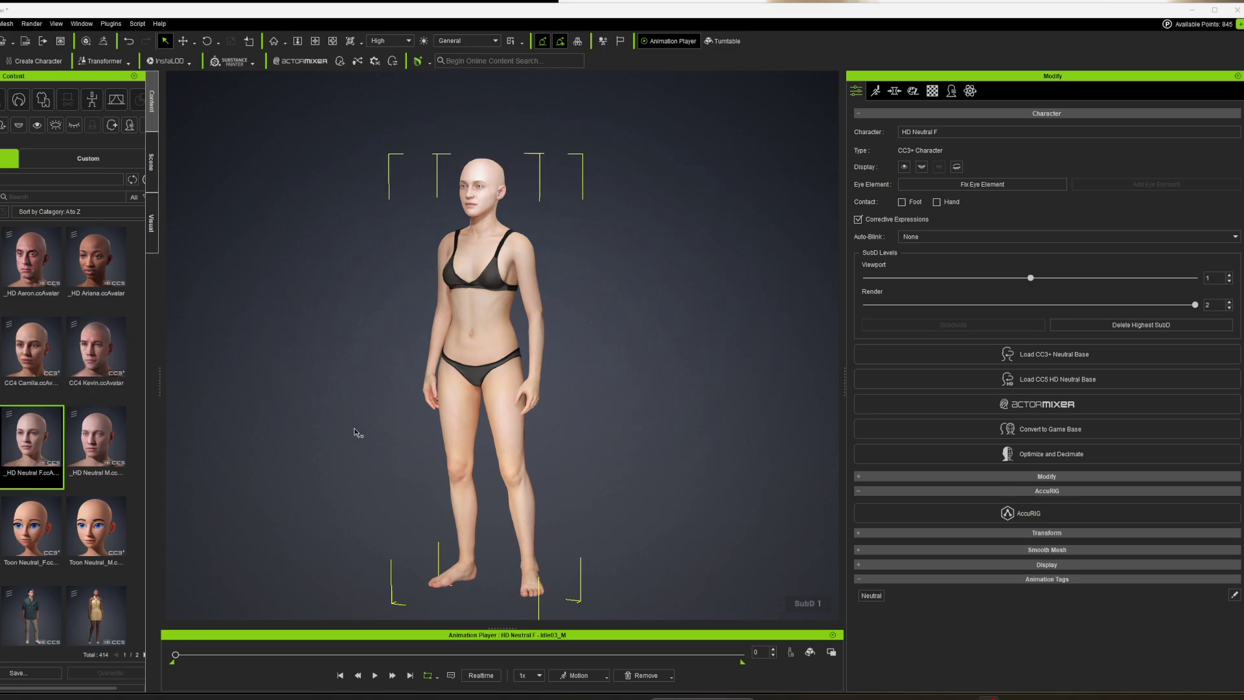
pyautogui.moveTo(575, 457); pyautogui.dragTo(644, 422, button='middle')
pyautogui.scroll(5, 633, 325)
pyautogui.scroll(5, 692, 282)
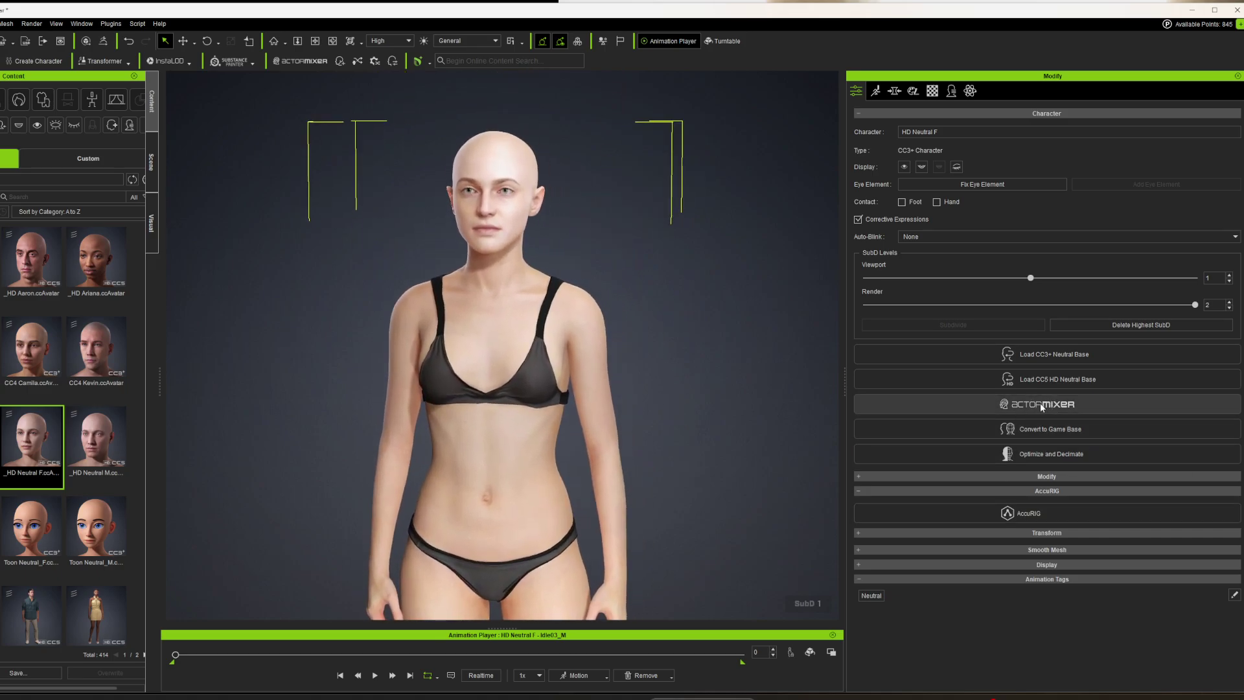
# Start an ActorMIXER session from the Current character and reposition the mixer panel
pyautogui.click(1040, 403)
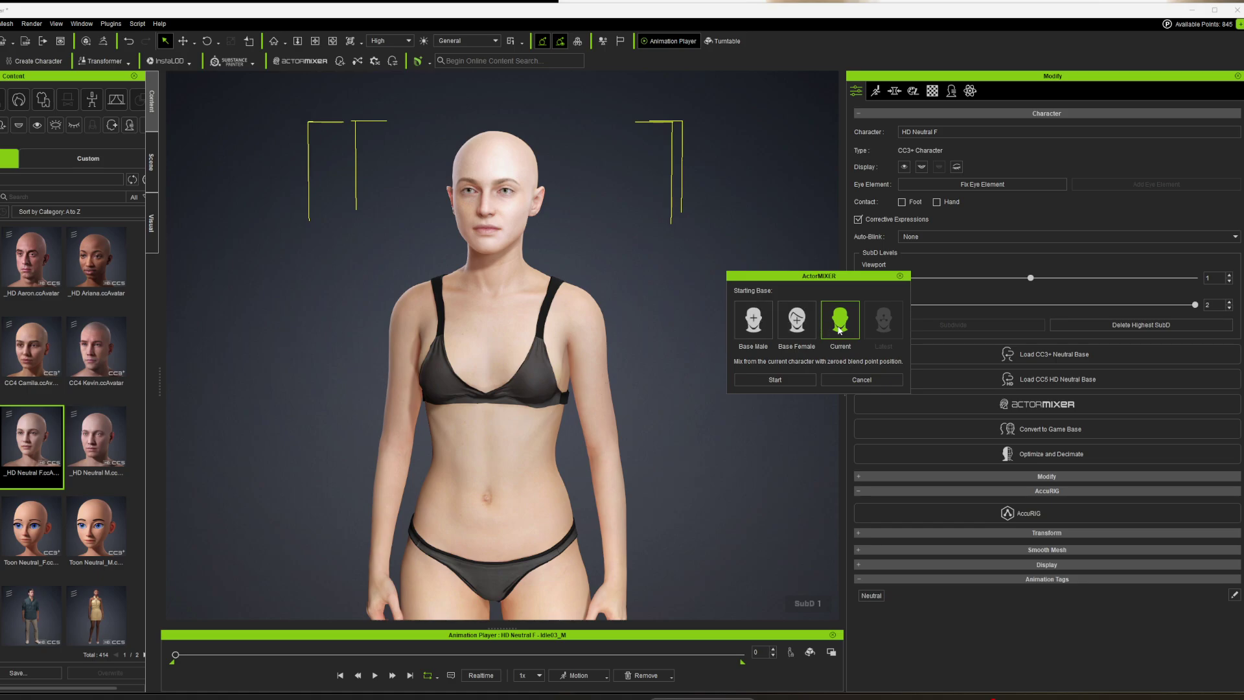
pyautogui.click(775, 380)
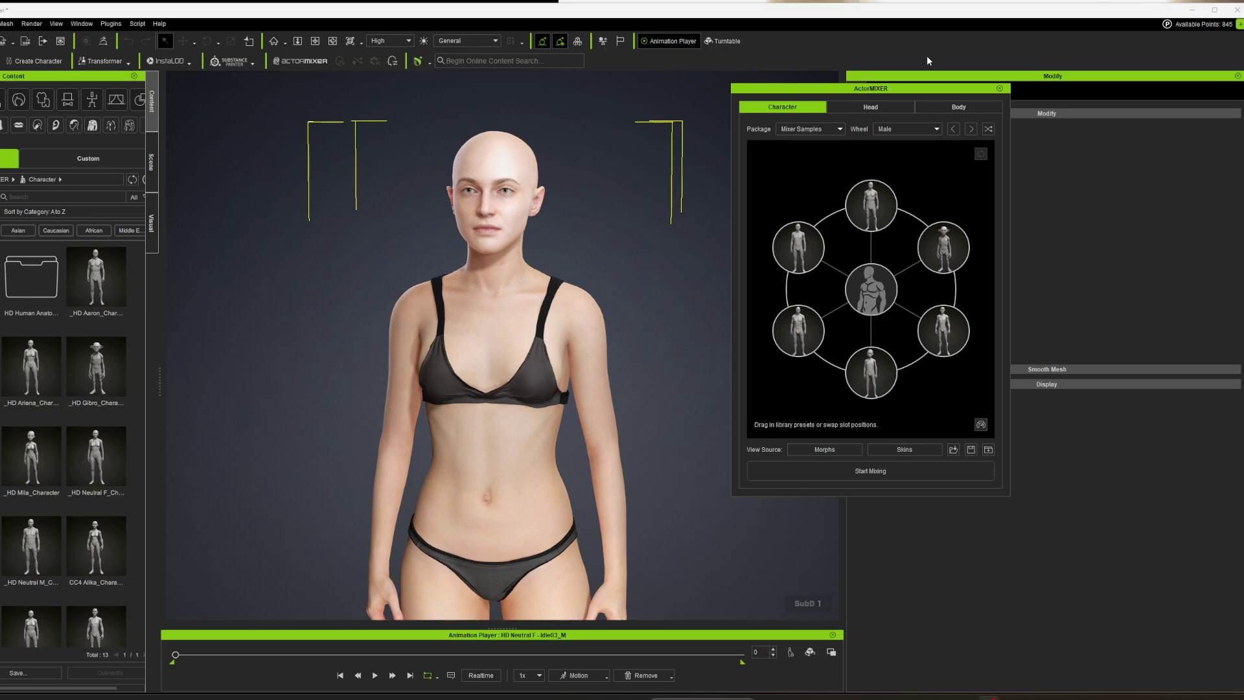
pyautogui.moveTo(841, 91); pyautogui.dragTo(766, 107)
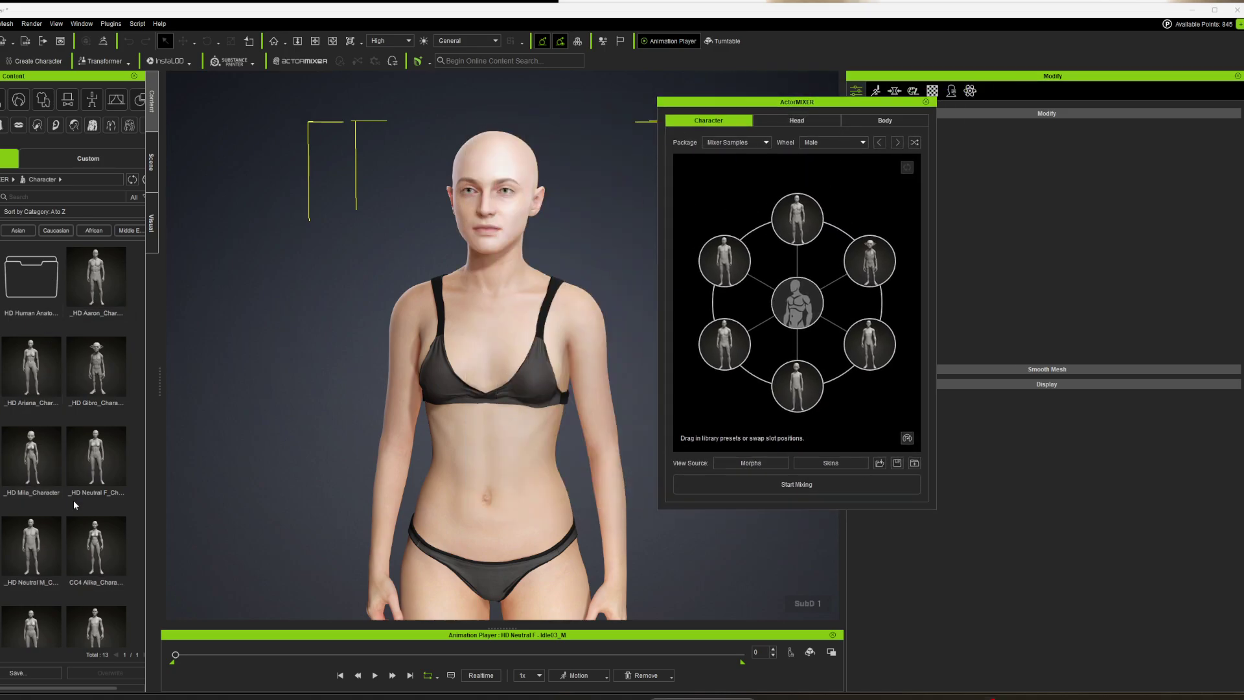
pyautogui.scroll(-3, 76, 434)
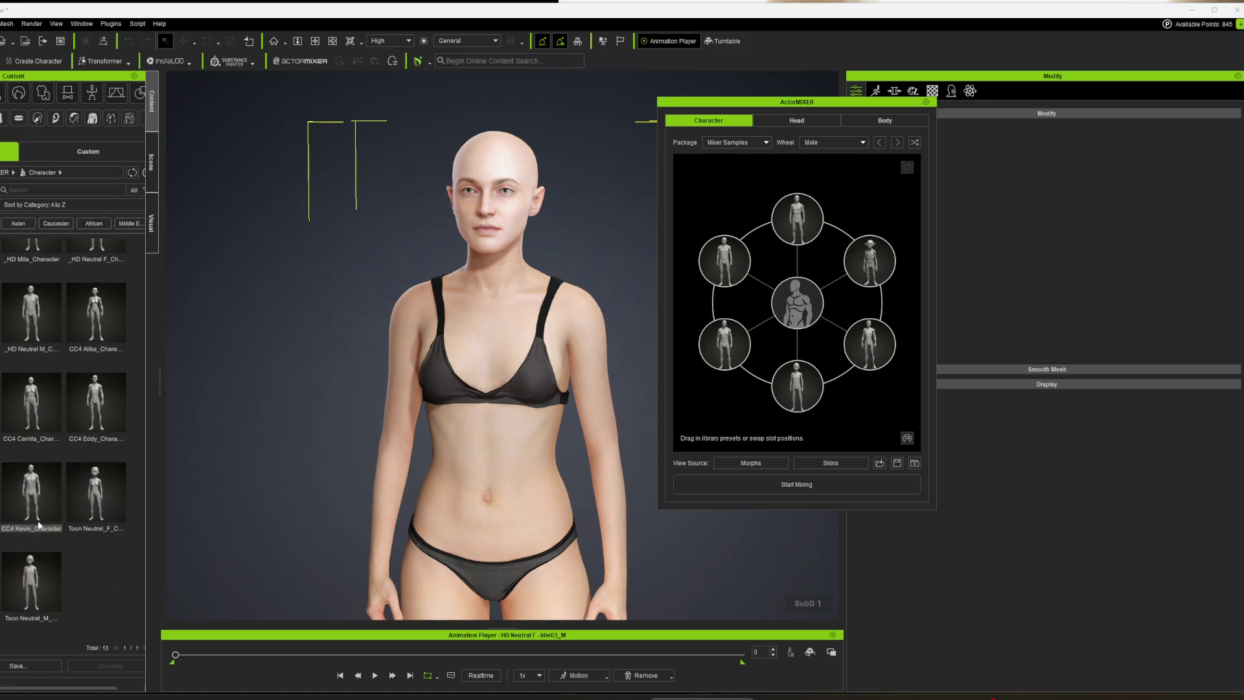
pyautogui.scroll(2, 37, 499)
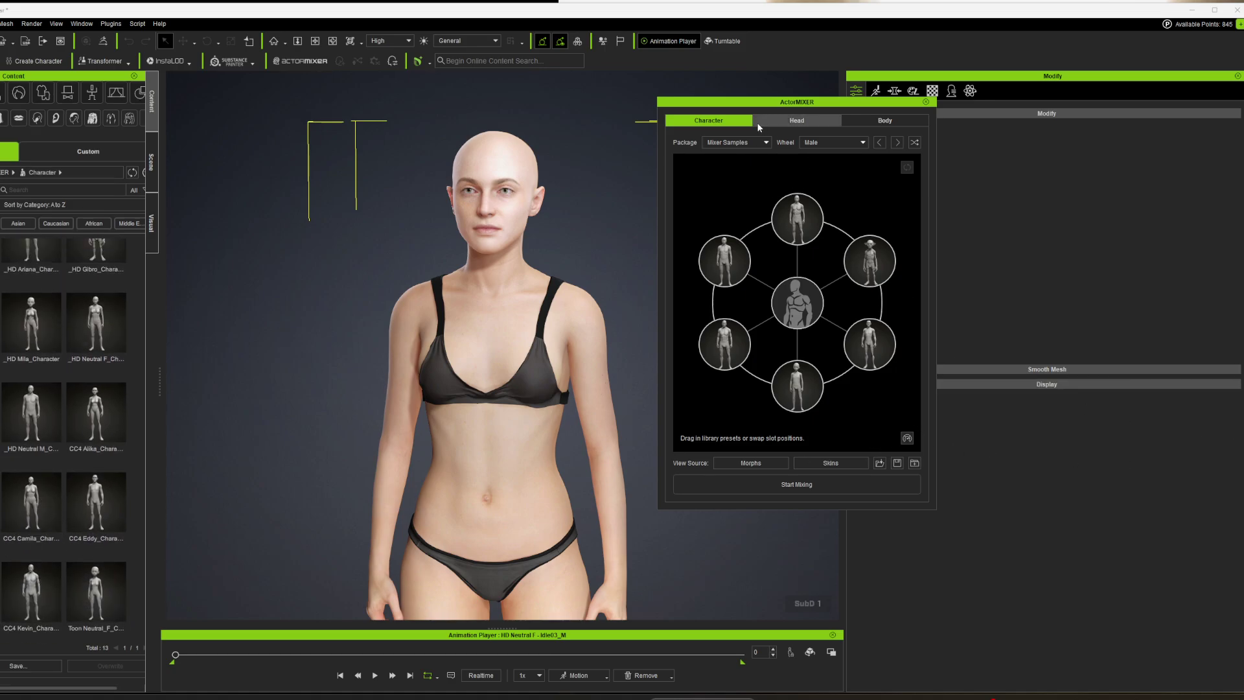
# Browse the Character, Head and Body tabs, settling on Head's head shape, eye and nose presets
pyautogui.click(803, 120)
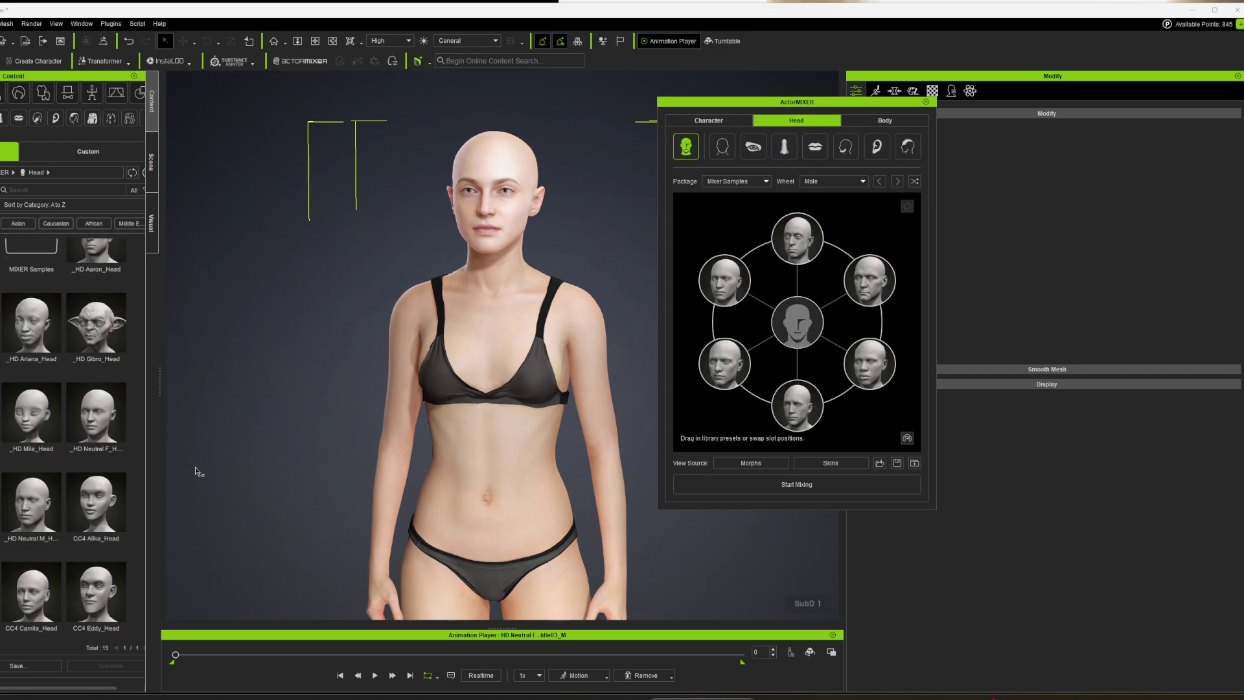
pyautogui.click(884, 120)
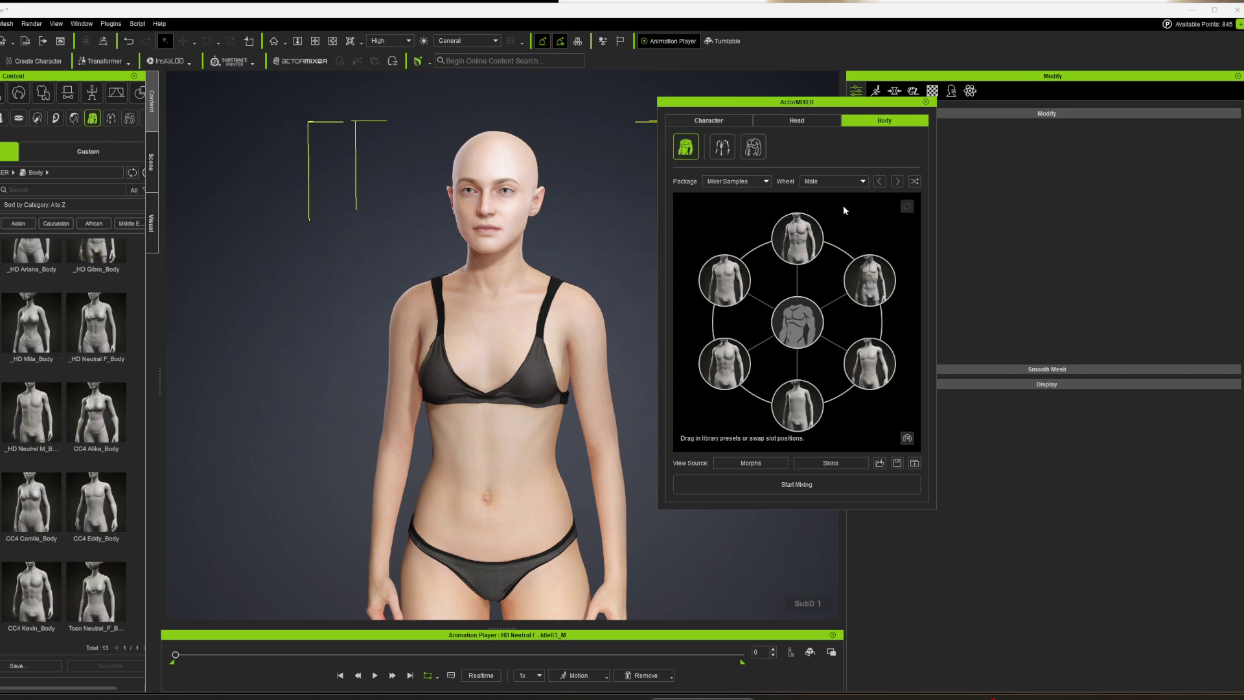
pyautogui.click(712, 122)
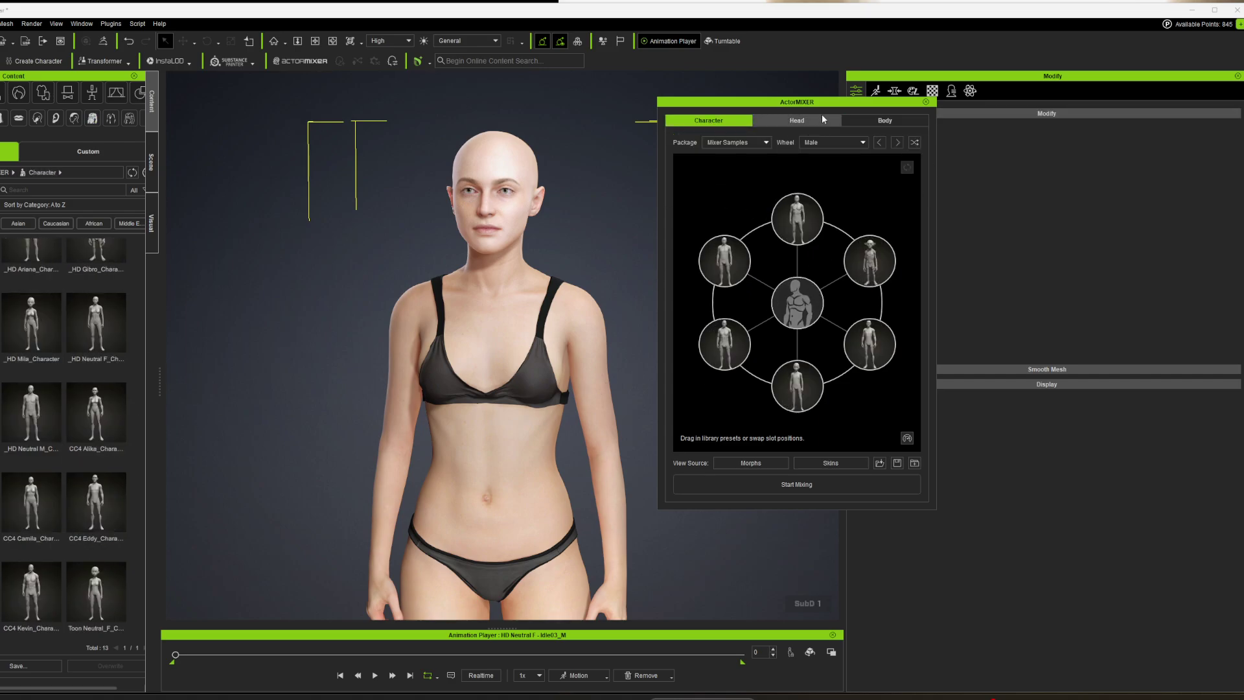
pyautogui.click(798, 122)
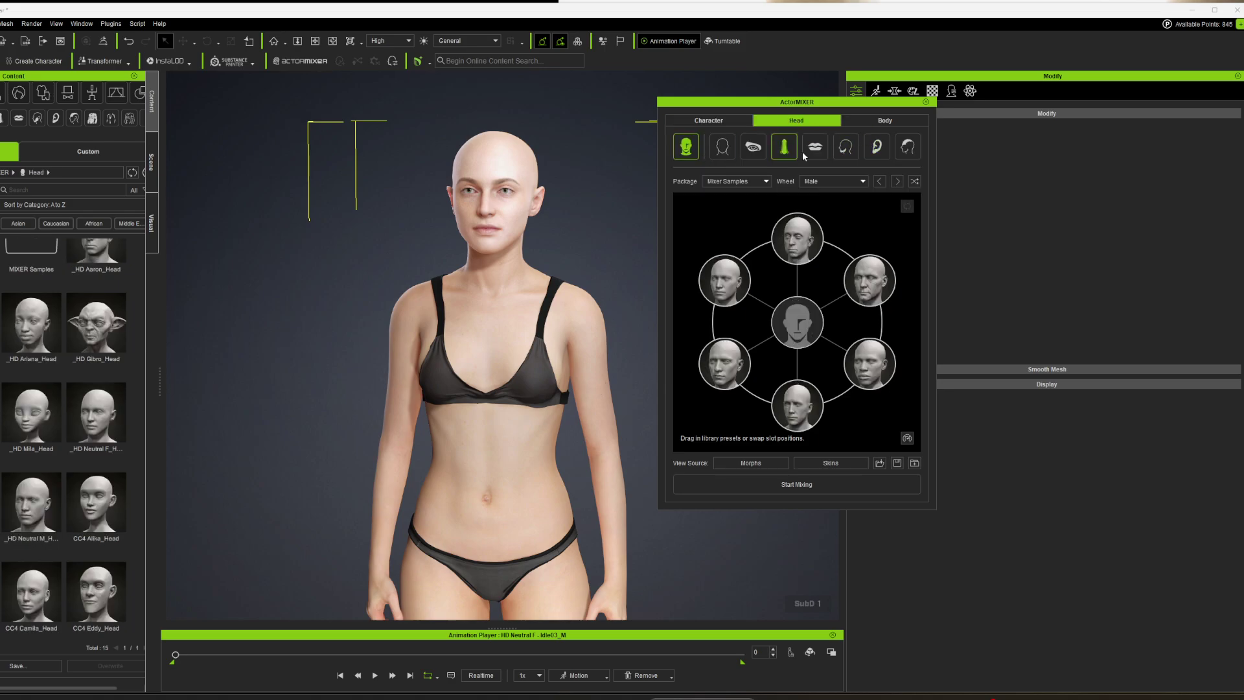
pyautogui.click(713, 155)
pyautogui.click(755, 150)
pyautogui.click(783, 154)
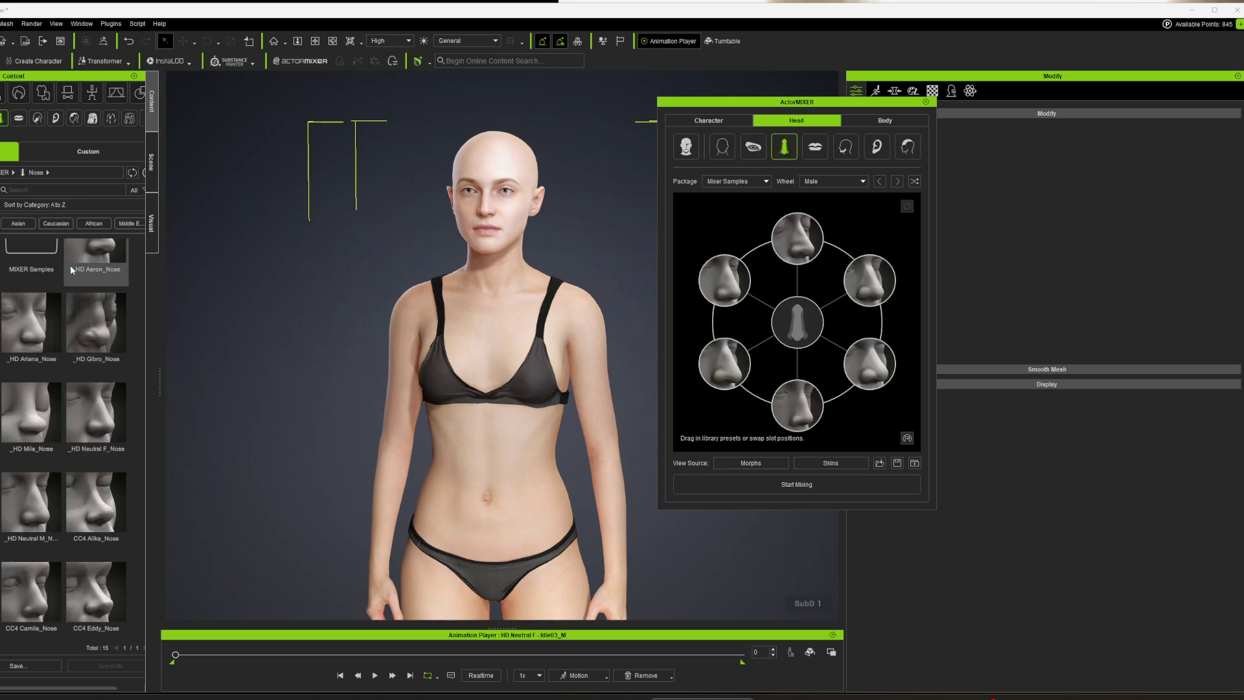
# Place the _HD Mila, Gibro and Eddy heads into the upper-left, top and lower-right slots
pyautogui.click(685, 149)
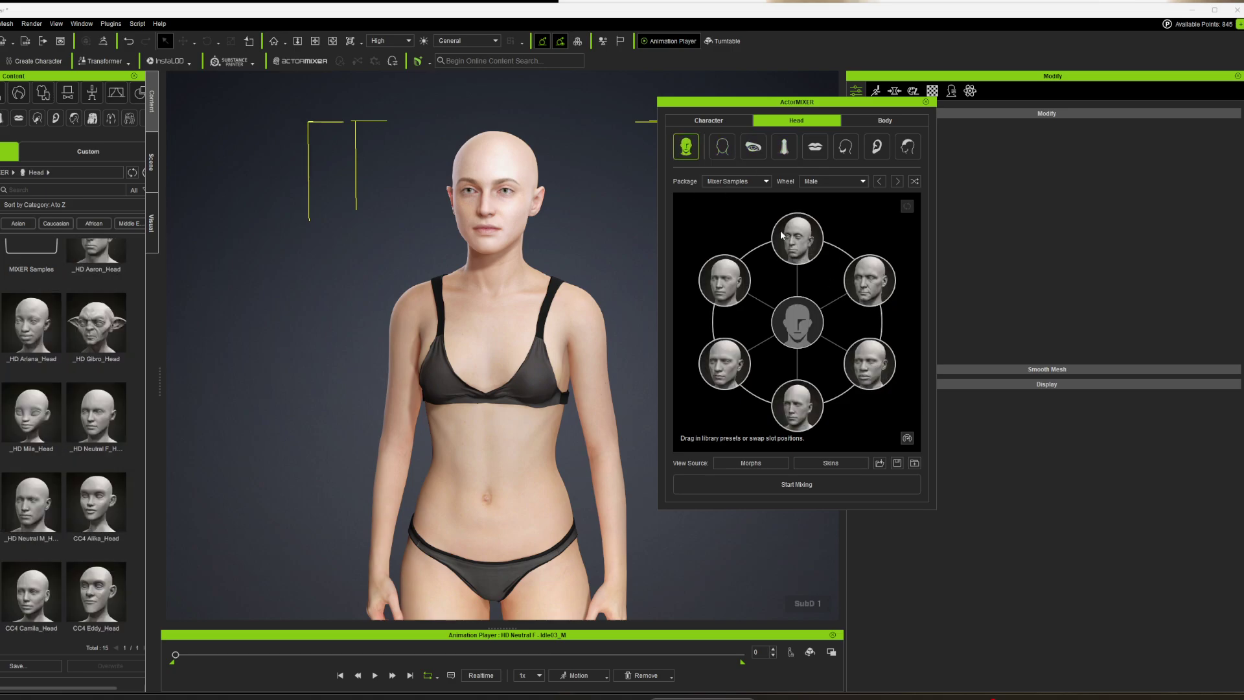
pyautogui.click(31, 414)
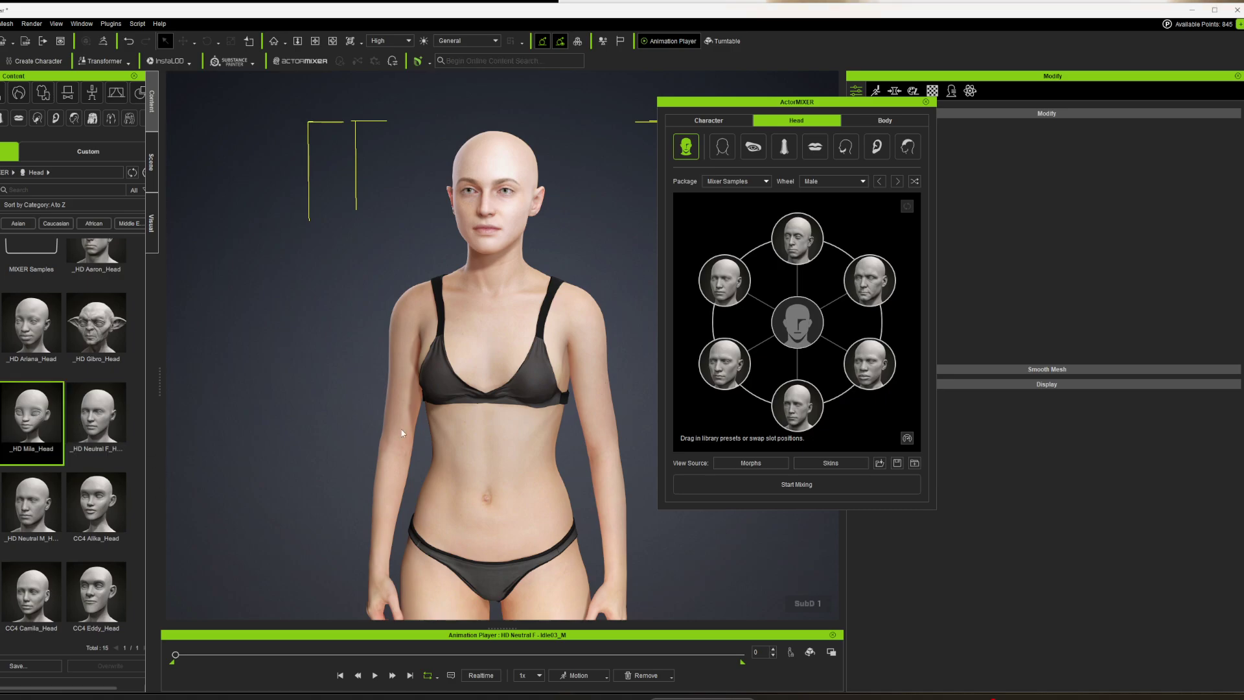
pyautogui.moveTo(445, 426); pyautogui.dragTo(726, 281)
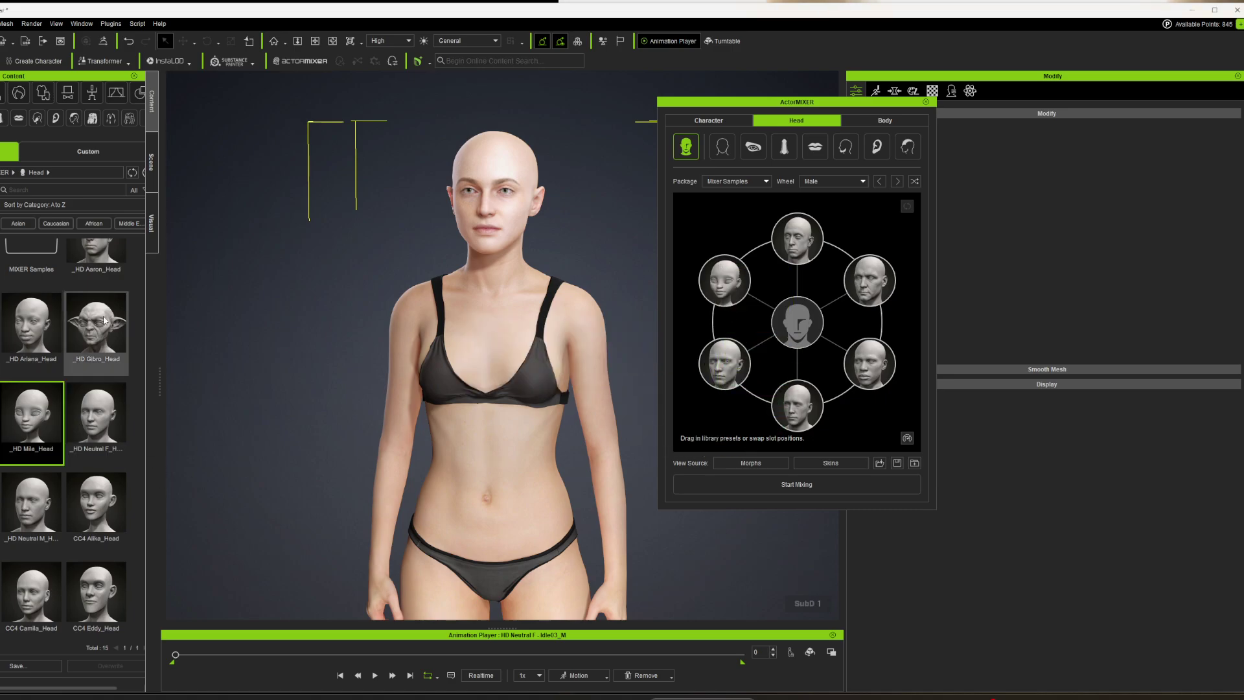
pyautogui.moveTo(104, 319); pyautogui.dragTo(798, 239)
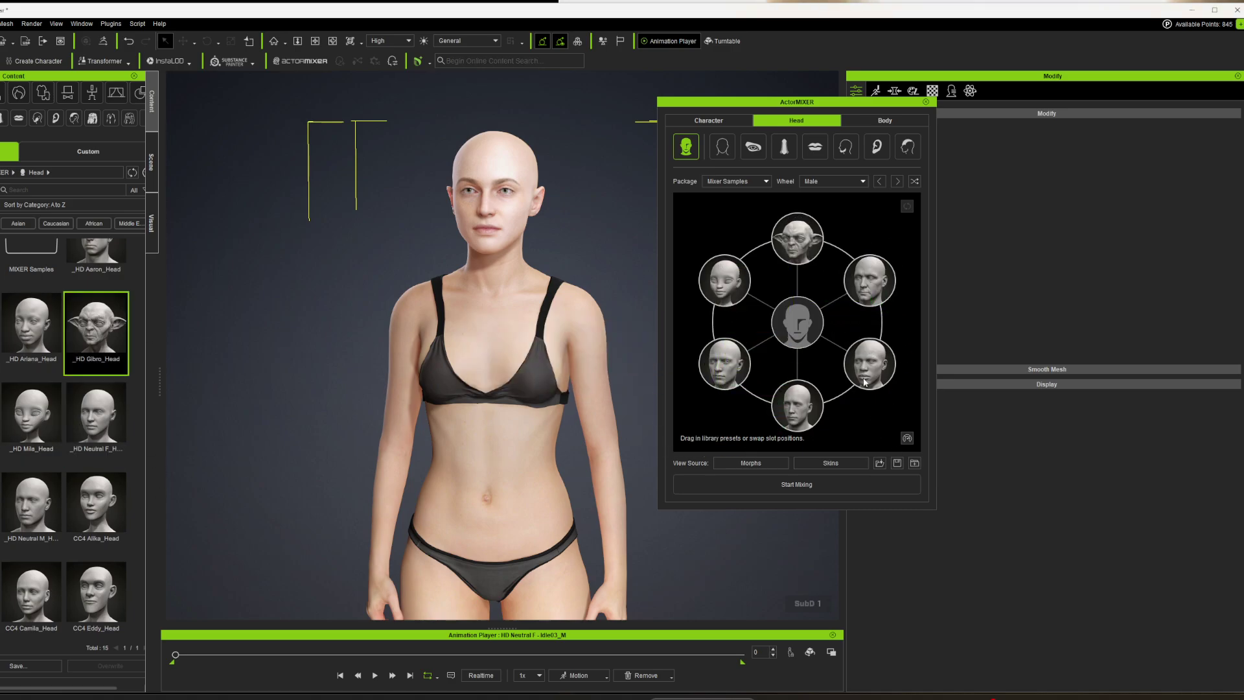
pyautogui.scroll(-1, 98, 505)
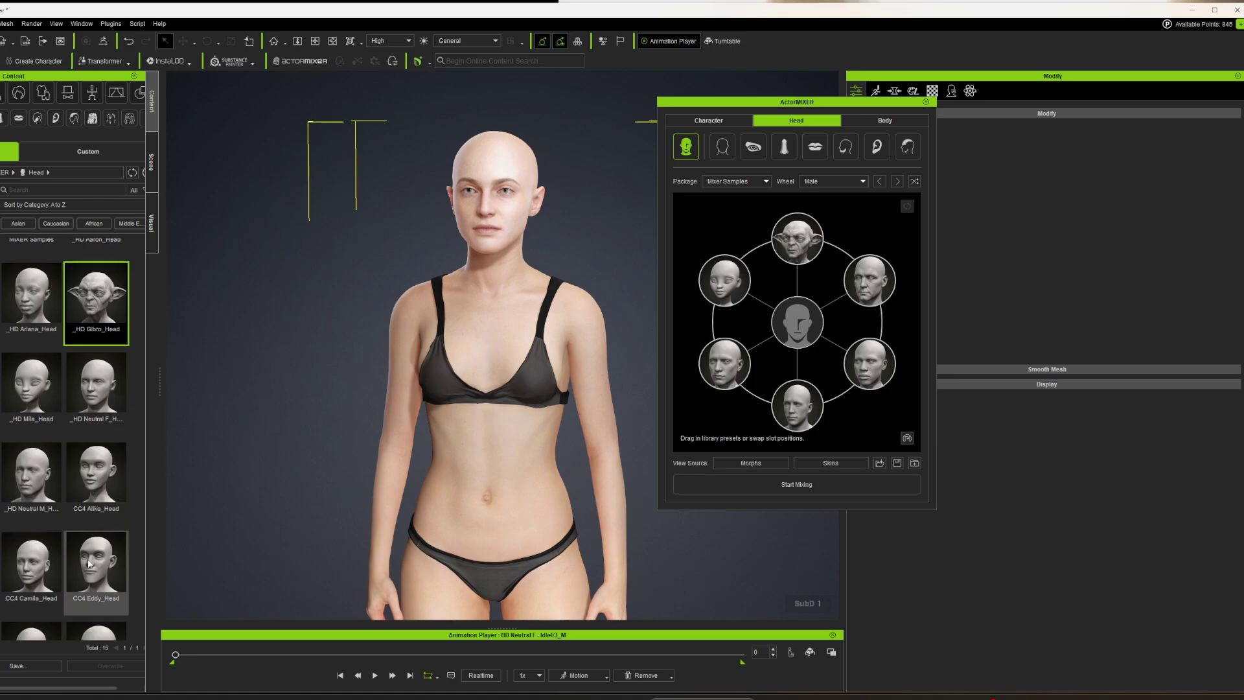
pyautogui.moveTo(89, 563); pyautogui.dragTo(893, 425)
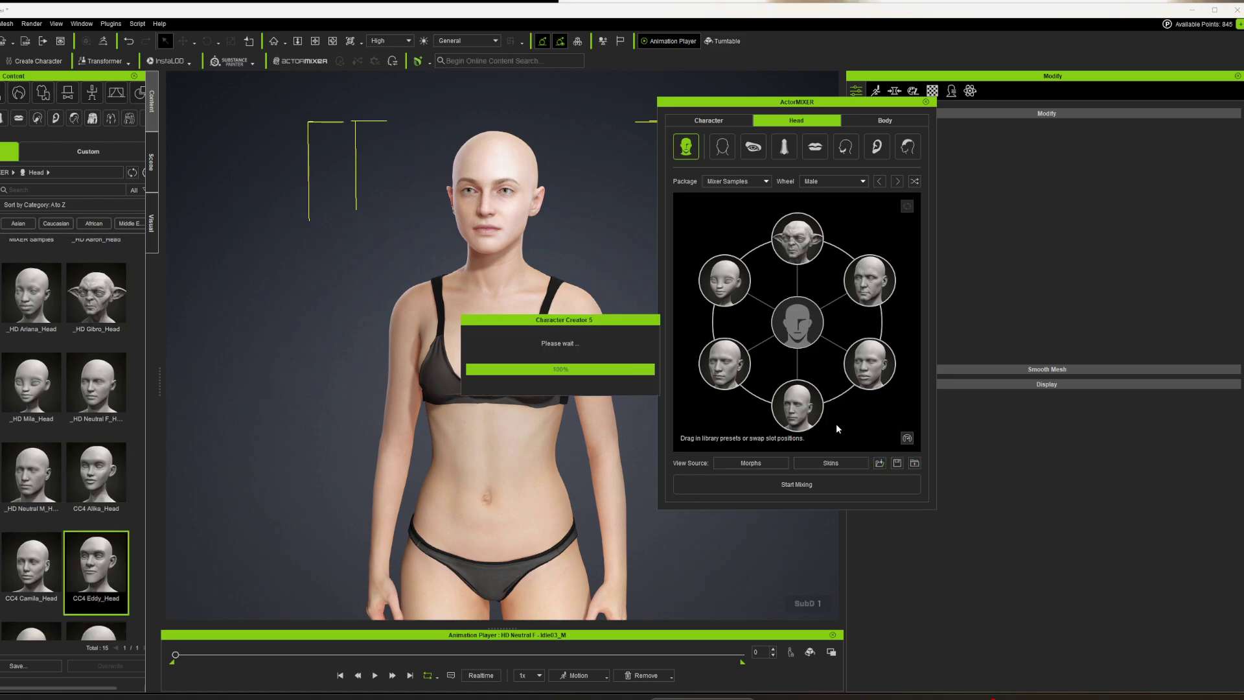
# Start mixing and drag the head blend handle fully toward the Gibro slot
pyautogui.click(791, 485)
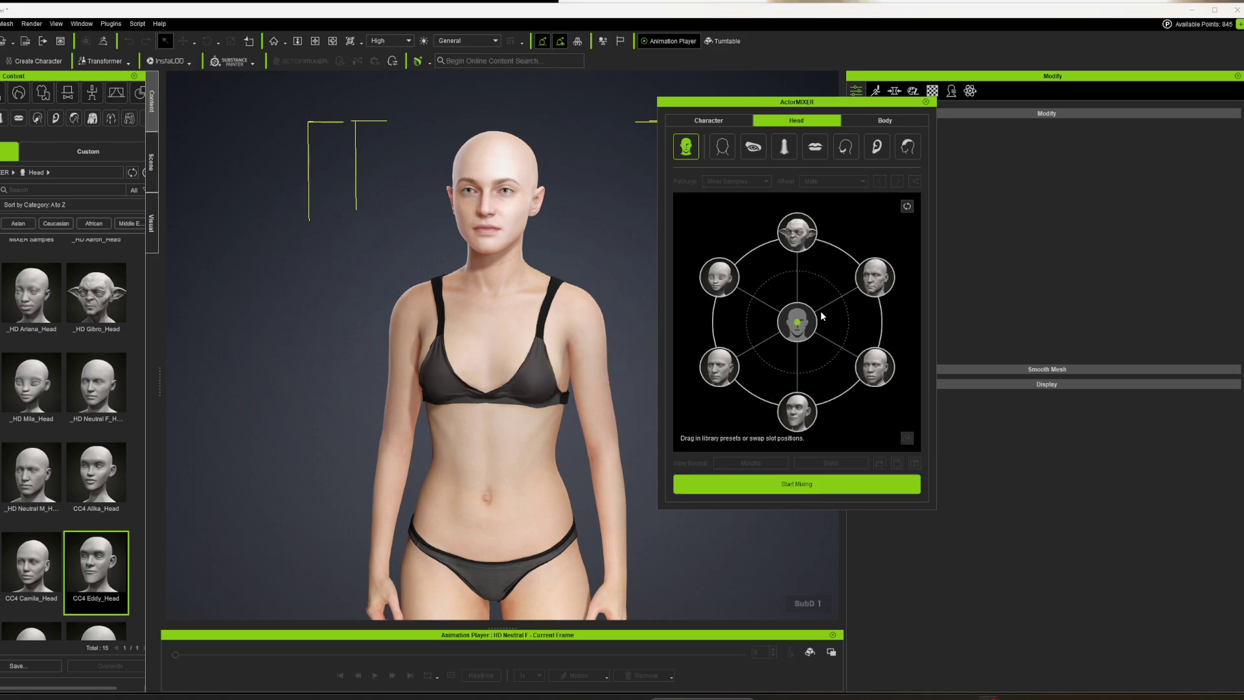
pyautogui.moveTo(799, 326)
pyautogui.mouseDown()
pyautogui.moveTo(797, 234)
pyautogui.moveTo(729, 275)
pyautogui.moveTo(881, 273)
pyautogui.moveTo(799, 311)
pyautogui.moveTo(795, 368)
pyautogui.moveTo(769, 322)
pyautogui.moveTo(719, 368)
pyautogui.moveTo(806, 399)
pyautogui.moveTo(802, 413)
pyautogui.moveTo(799, 317)
pyautogui.mouseUp()
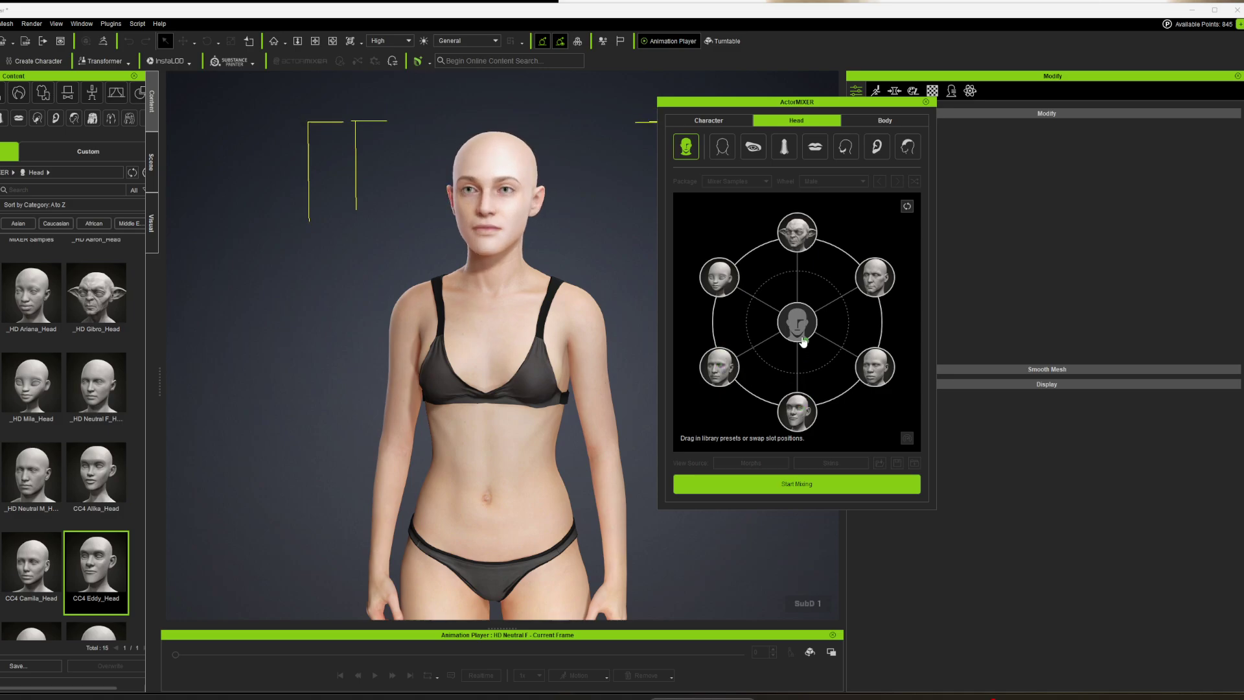
pyautogui.moveTo(809, 271)
pyautogui.mouseDown()
pyautogui.moveTo(804, 235)
pyautogui.moveTo(754, 271)
pyautogui.moveTo(768, 271)
pyautogui.moveTo(753, 251)
pyautogui.moveTo(782, 298)
pyautogui.moveTo(776, 285)
pyautogui.mouseUp()
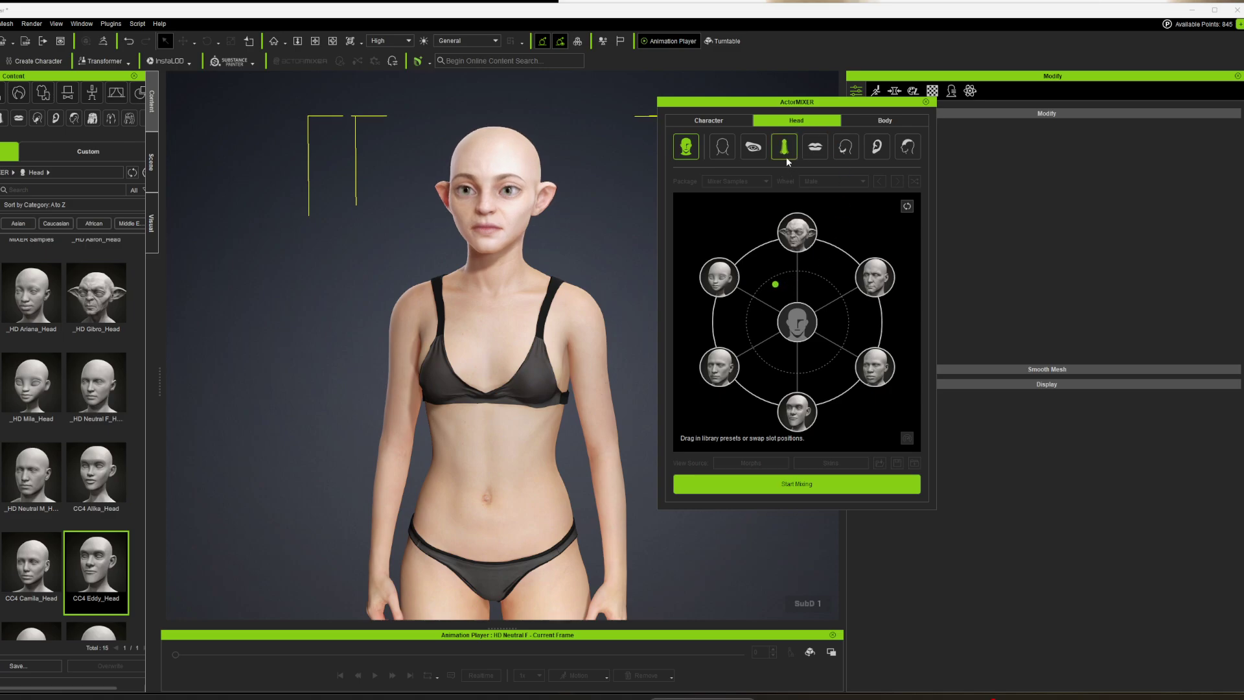
# Add the Gibro eyes to the Eyes wheel and blend the eye shape toward the top slot
pyautogui.click(752, 148)
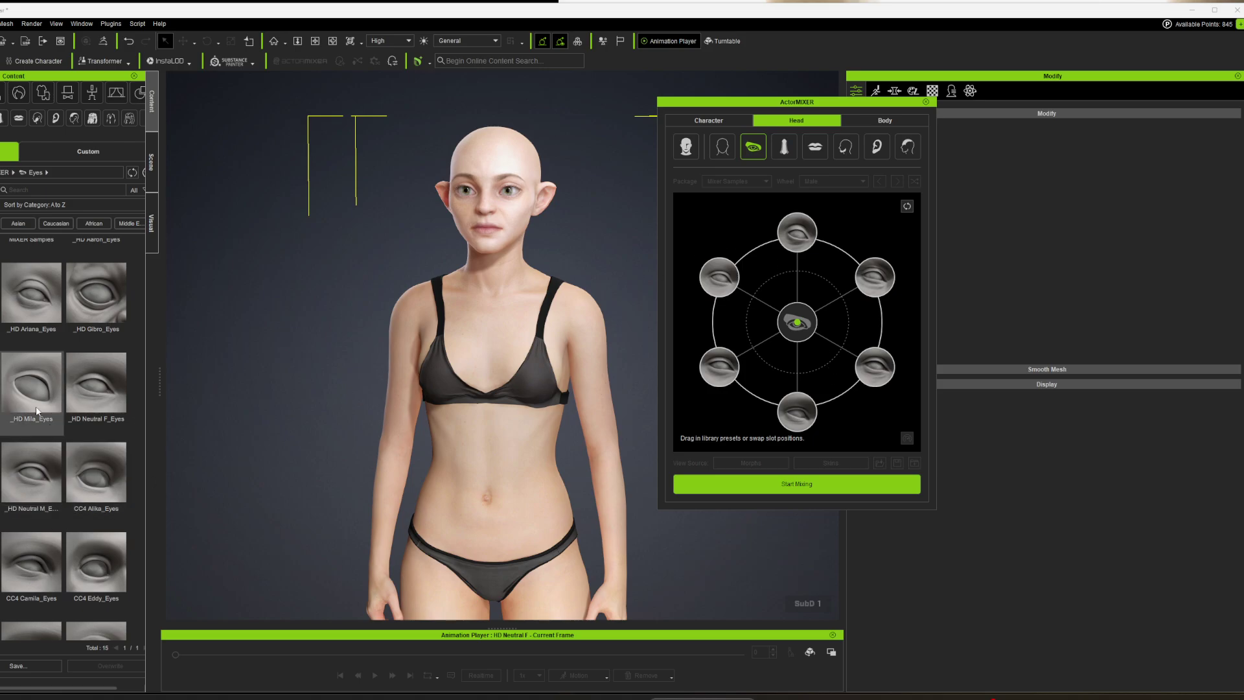
pyautogui.moveTo(96, 295); pyautogui.dragTo(810, 300)
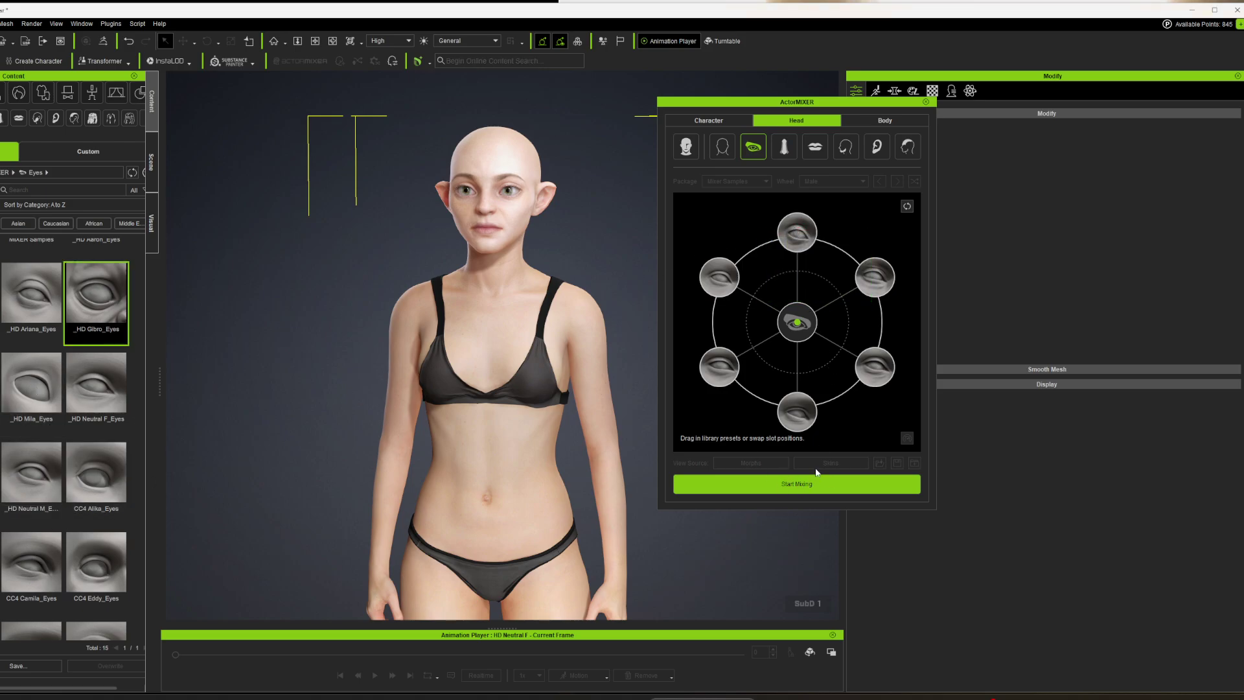
pyautogui.moveTo(796, 324); pyautogui.dragTo(797, 263)
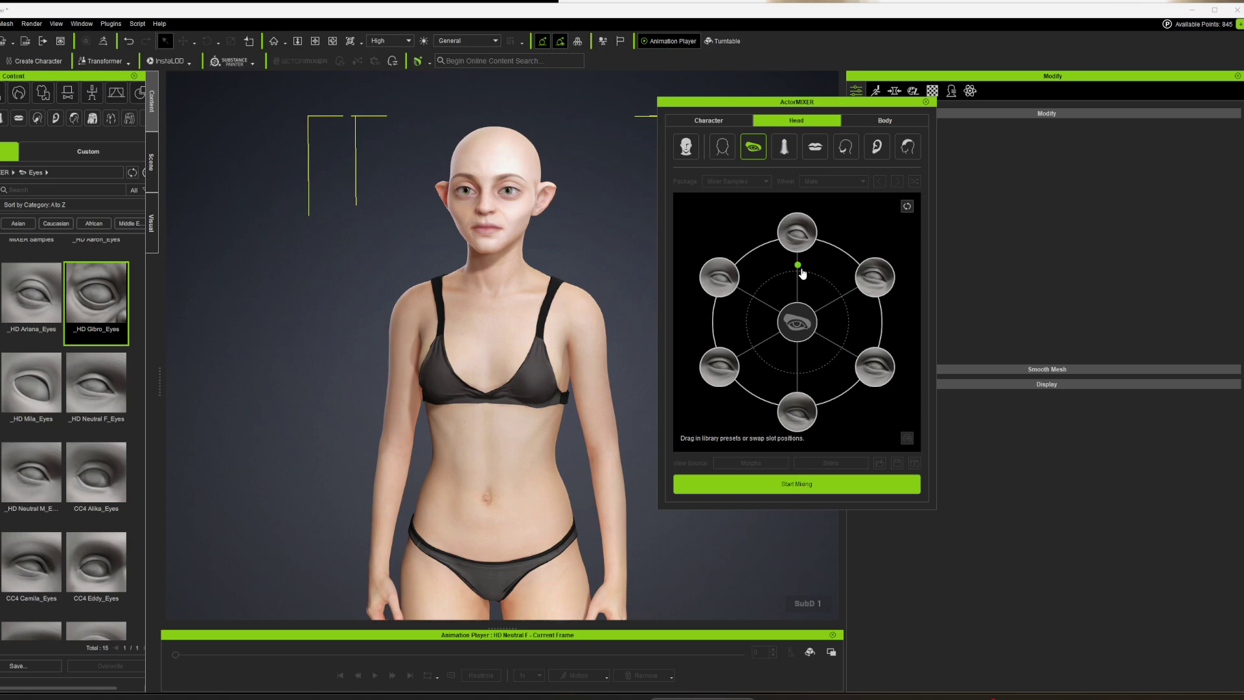
pyautogui.scroll(-2, 93, 488)
pyautogui.scroll(-2, 93, 488)
pyautogui.moveTo(94, 463); pyautogui.dragTo(845, 347)
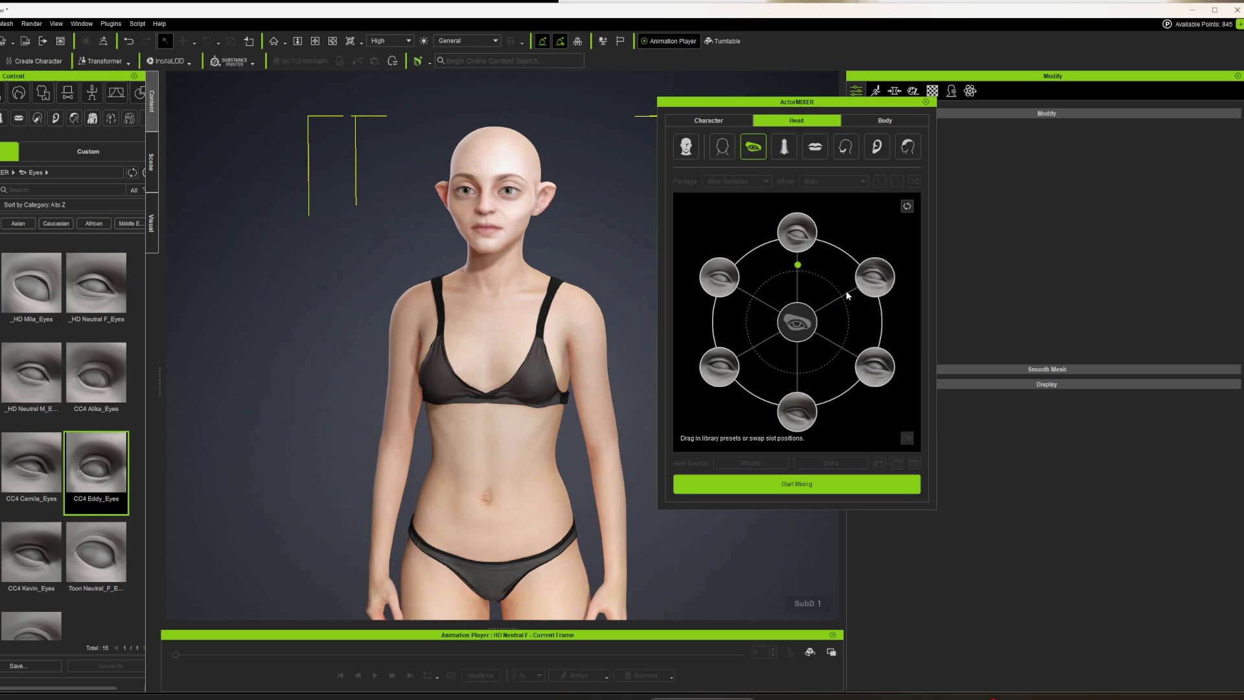
pyautogui.moveTo(862, 280)
pyautogui.mouseDown()
pyautogui.moveTo(841, 278)
pyautogui.moveTo(887, 279)
pyautogui.mouseUp()
# Slot the Eddy and Toon Neutral F eyes, restart mixing, and blend toward the Toon eyes
pyautogui.click(795, 483)
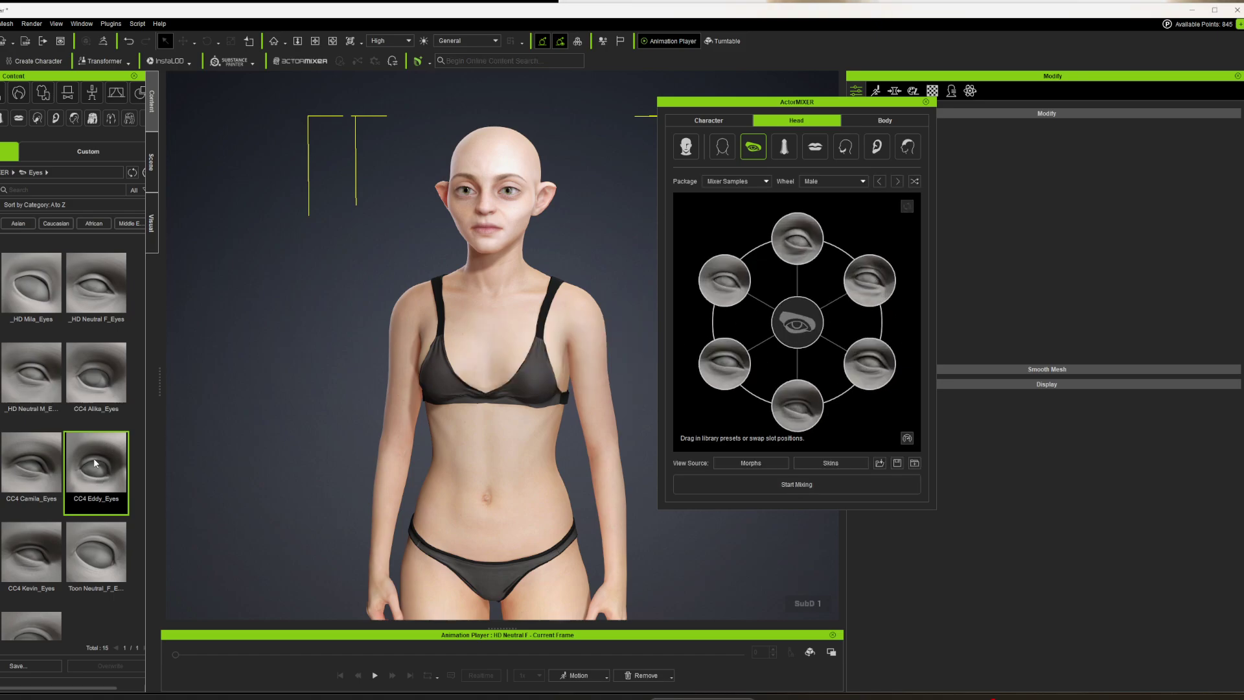
pyautogui.moveTo(95, 462); pyautogui.dragTo(847, 318)
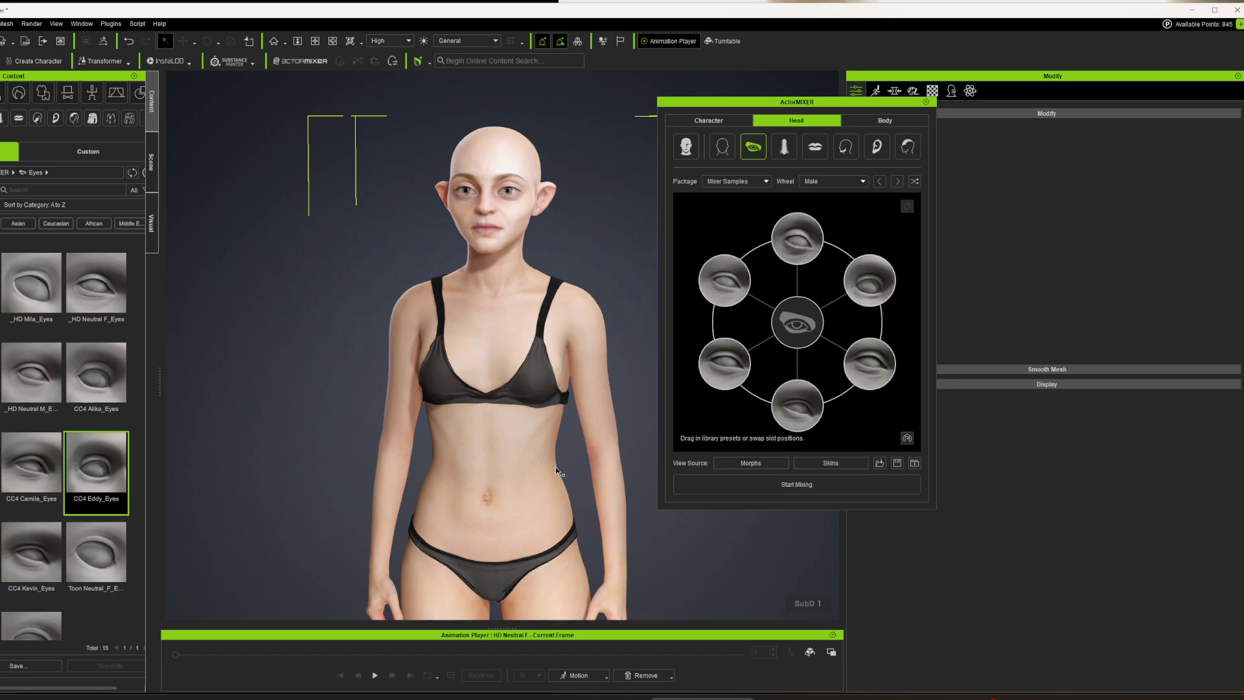
pyautogui.moveTo(88, 553); pyautogui.dragTo(721, 283)
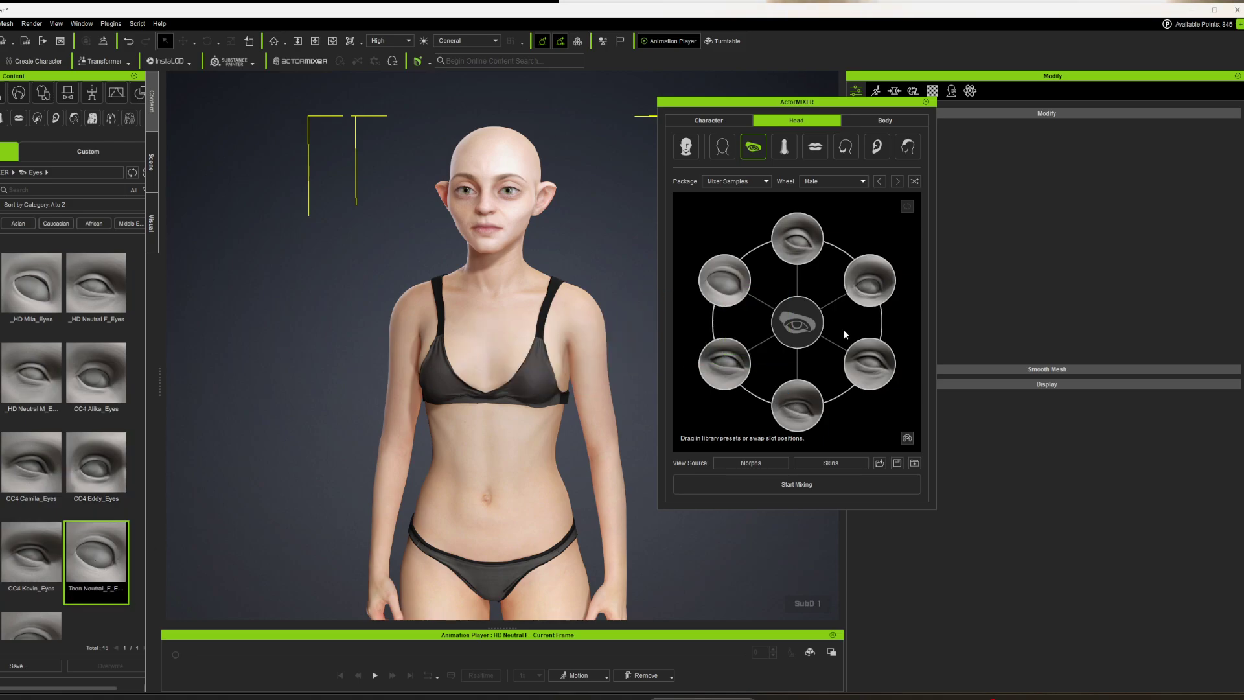
pyautogui.click(792, 486)
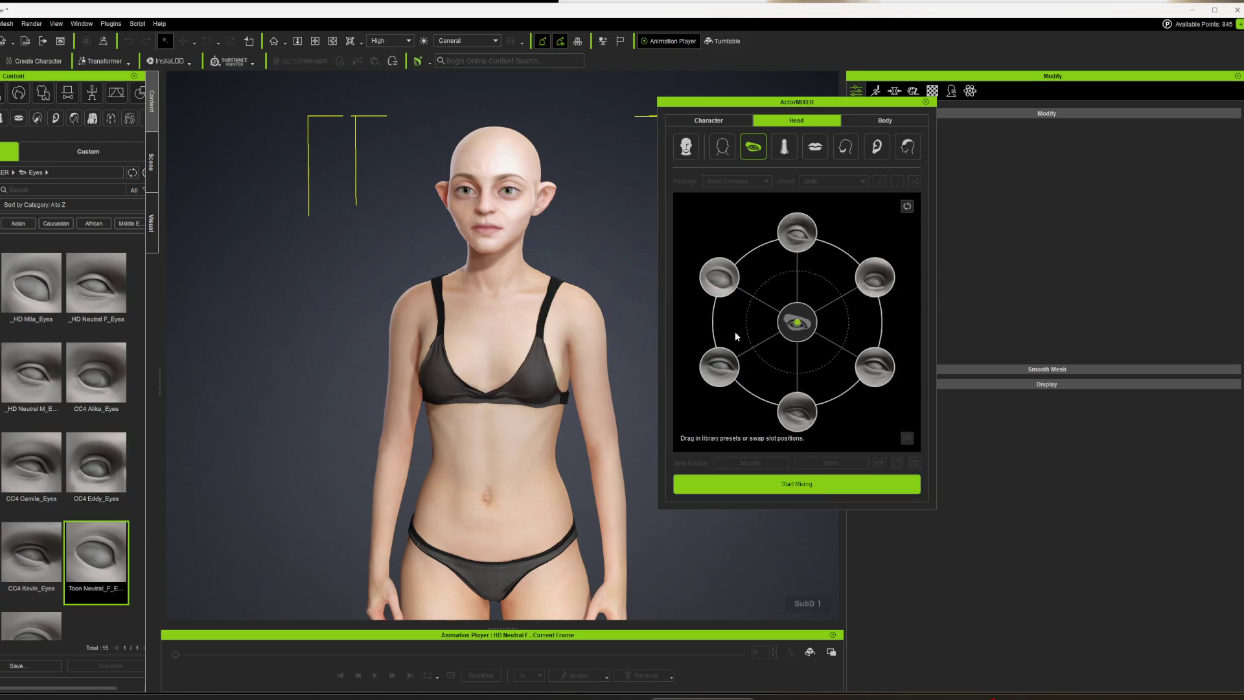
pyautogui.moveTo(797, 331); pyautogui.dragTo(727, 297)
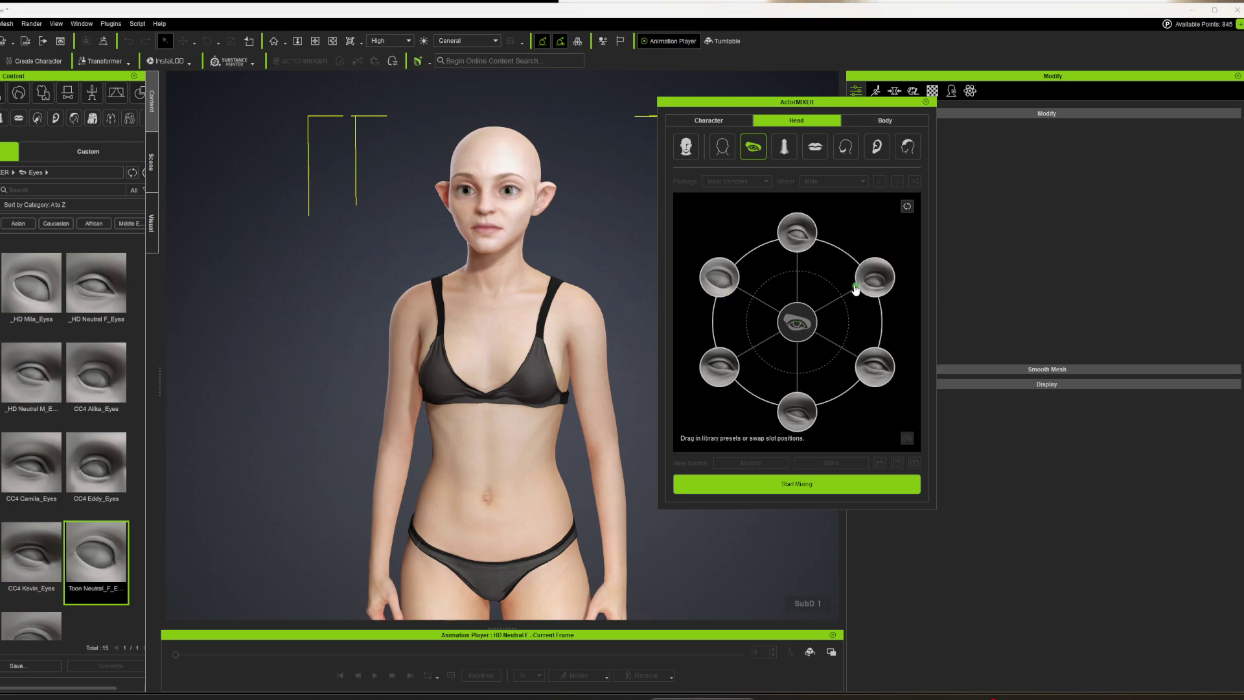
pyautogui.moveTo(822, 269); pyautogui.dragTo(743, 285)
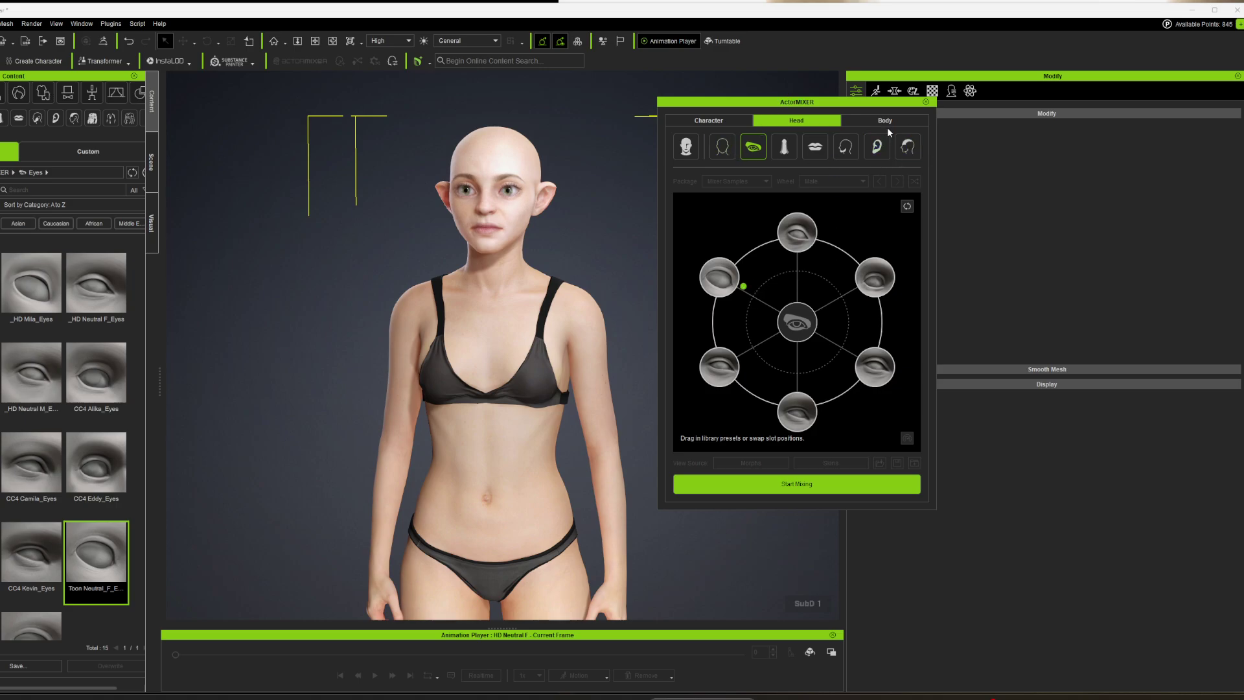
# Switch ActorMIXER to the Body tab and try adding Toon Neutral_F_Body to the wheel
pyautogui.click(703, 120)
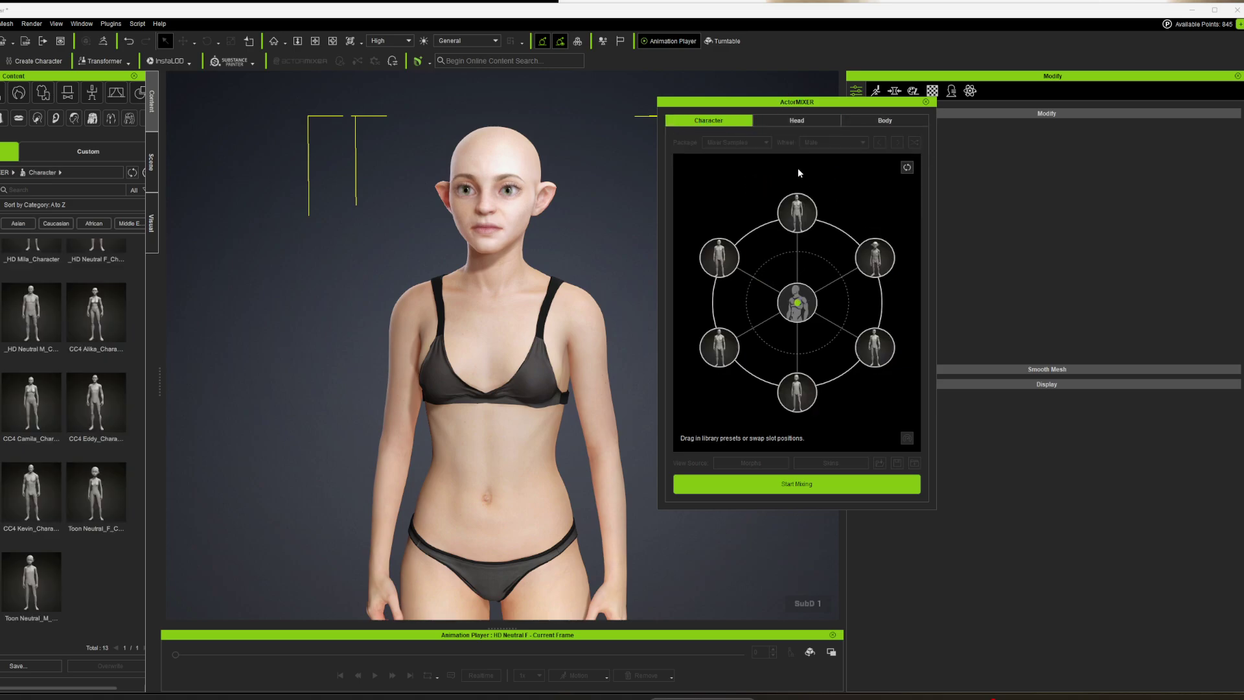
pyautogui.click(878, 123)
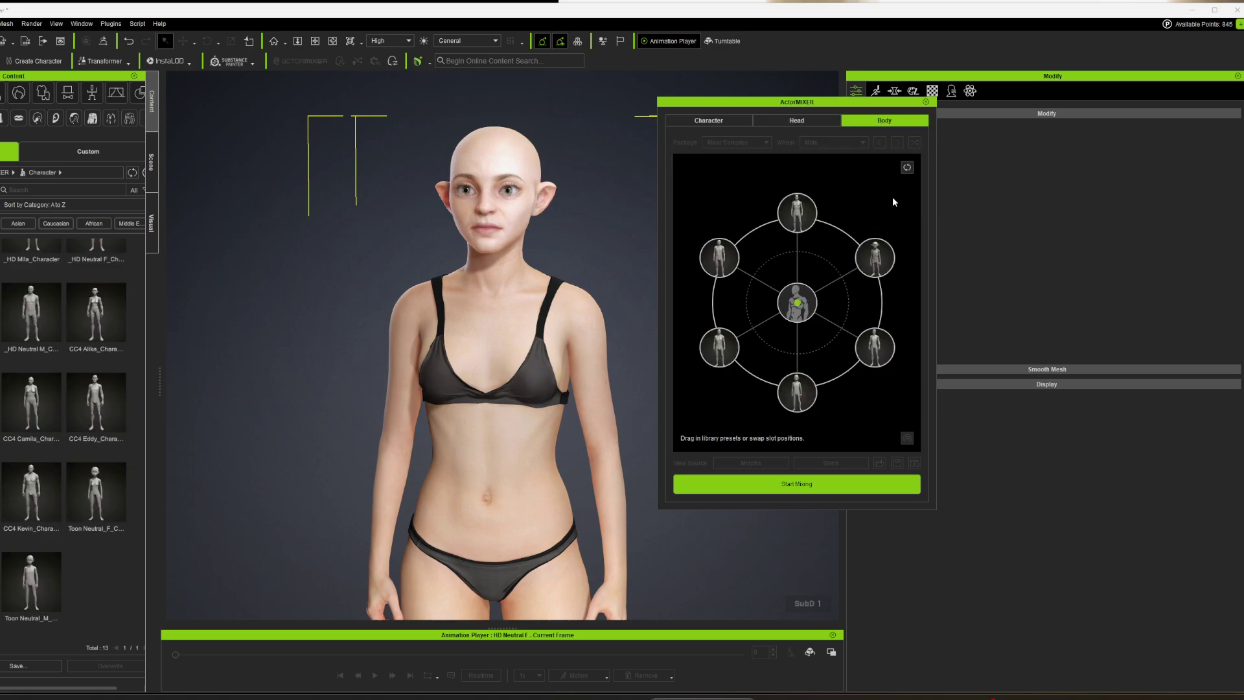
pyautogui.click(707, 123)
pyautogui.click(907, 119)
pyautogui.moveTo(110, 523); pyautogui.dragTo(870, 343)
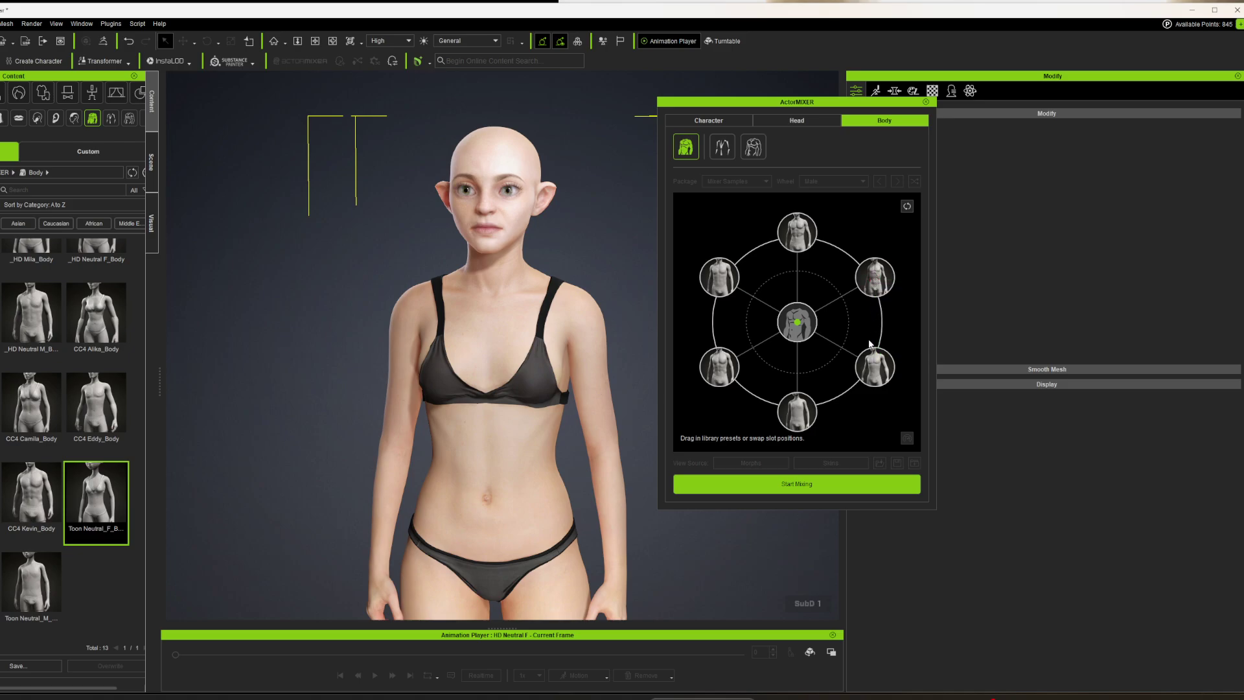
# Slot Toon Neutral_F_Body, CC4 Camila_Body, _HD Neutral F_Body and _HD Gibro_Body, then start mixing
pyautogui.click(792, 486)
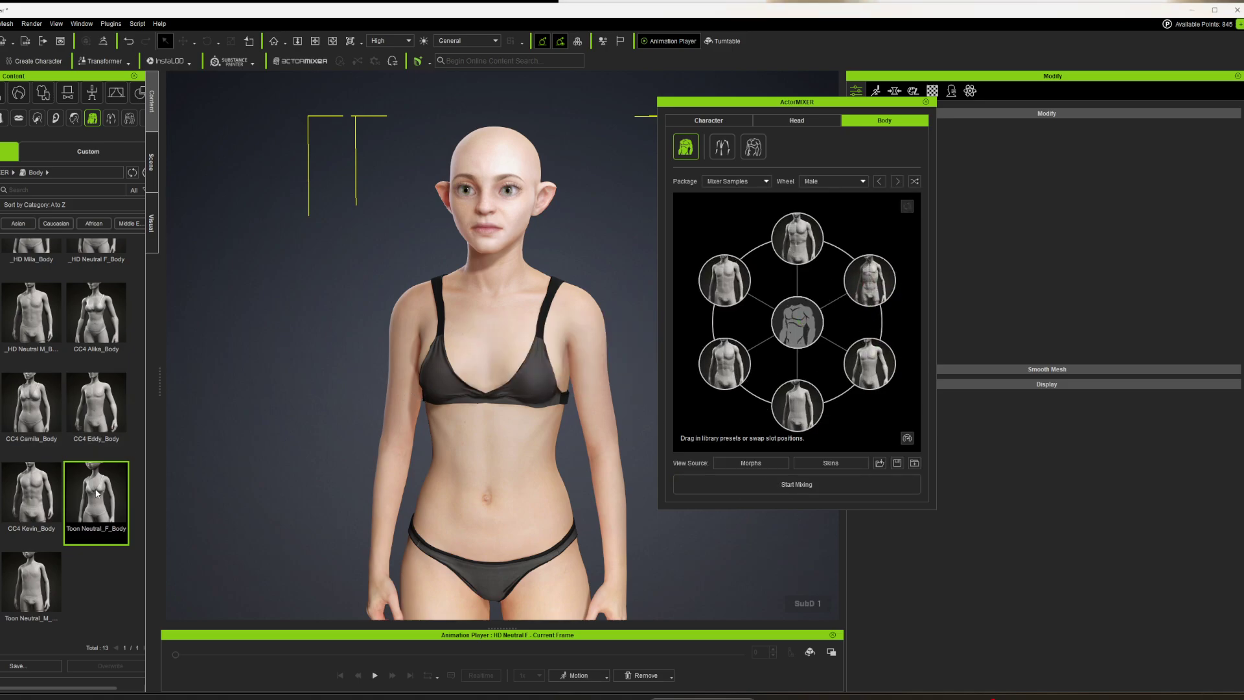
pyautogui.moveTo(97, 512); pyautogui.dragTo(868, 337)
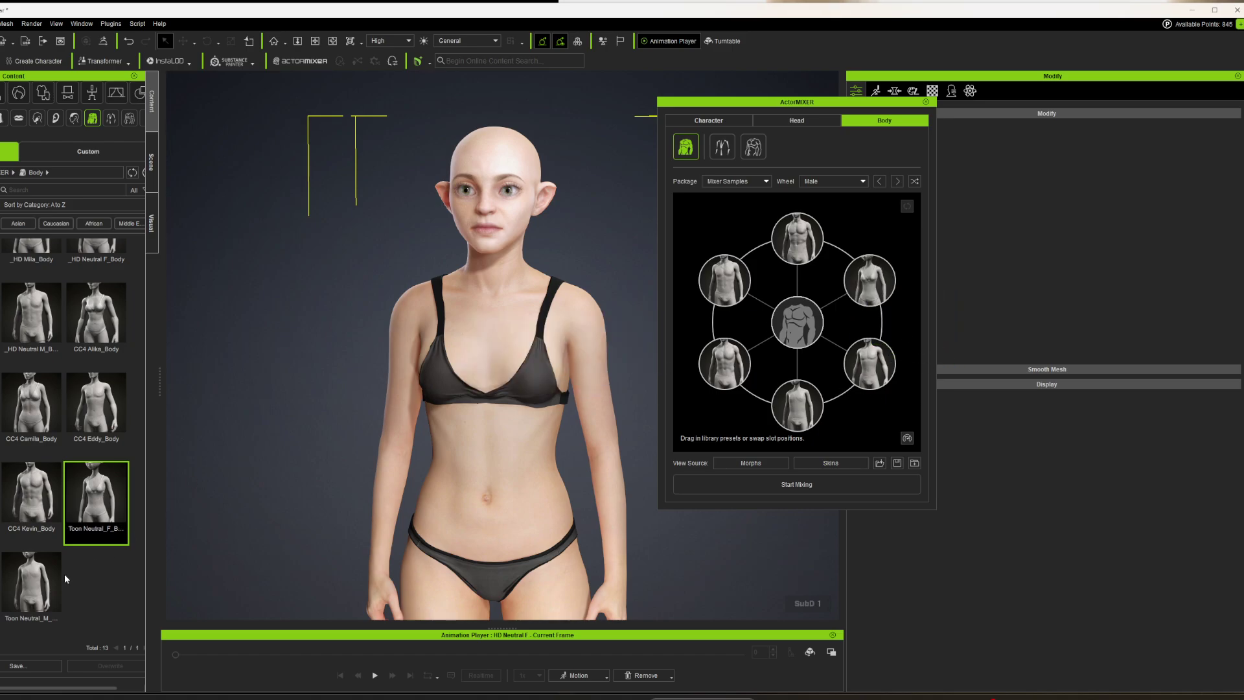
pyautogui.scroll(1, 63, 433)
pyautogui.moveTo(9, 451); pyautogui.dragTo(724, 282)
pyautogui.scroll(5, 76, 451)
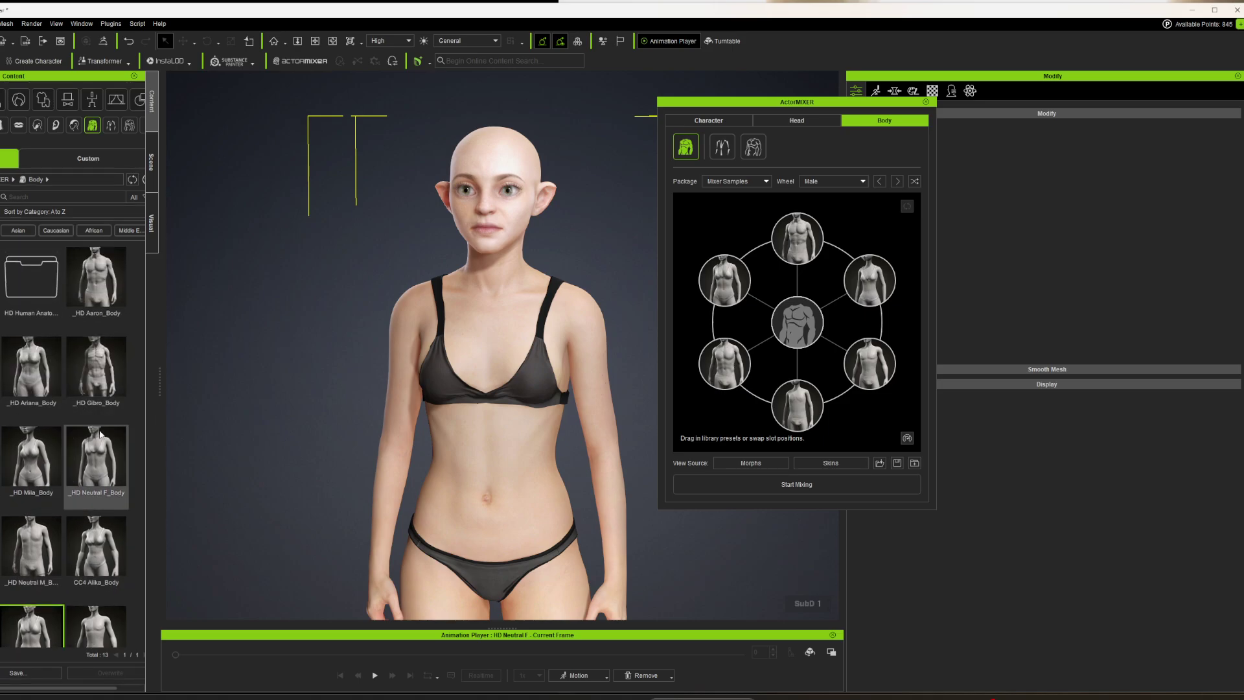
pyautogui.moveTo(76, 452); pyautogui.dragTo(813, 250)
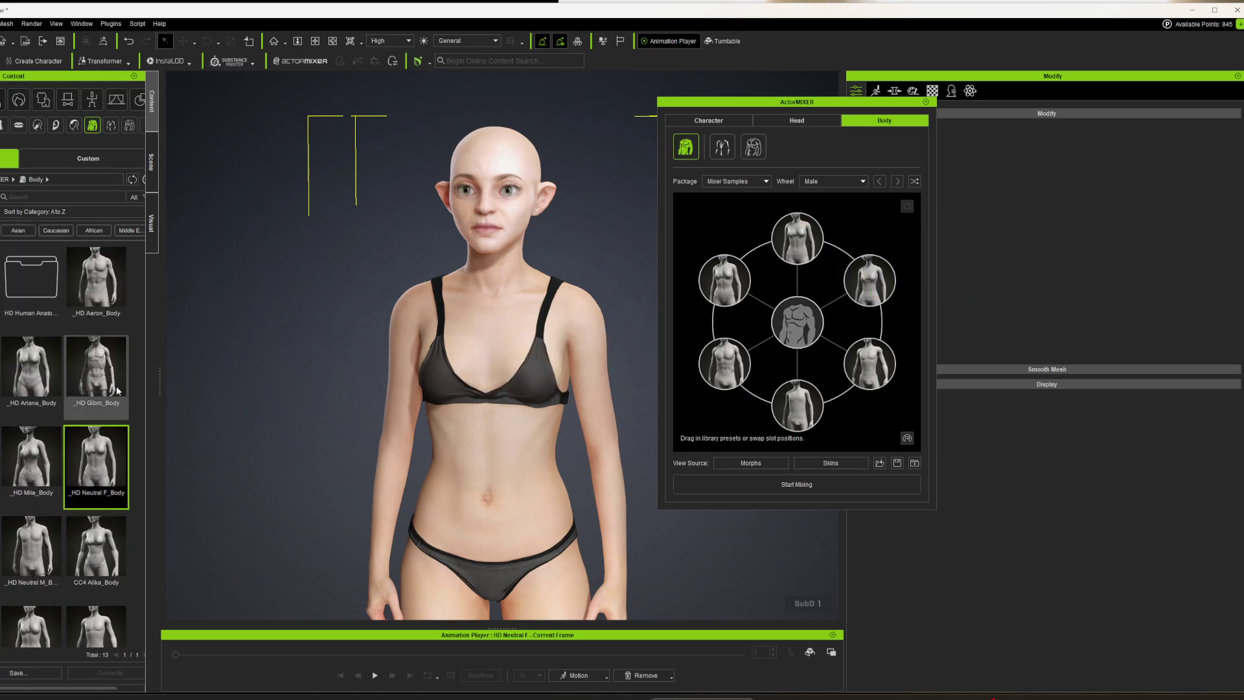
pyautogui.moveTo(96, 375); pyautogui.dragTo(802, 407)
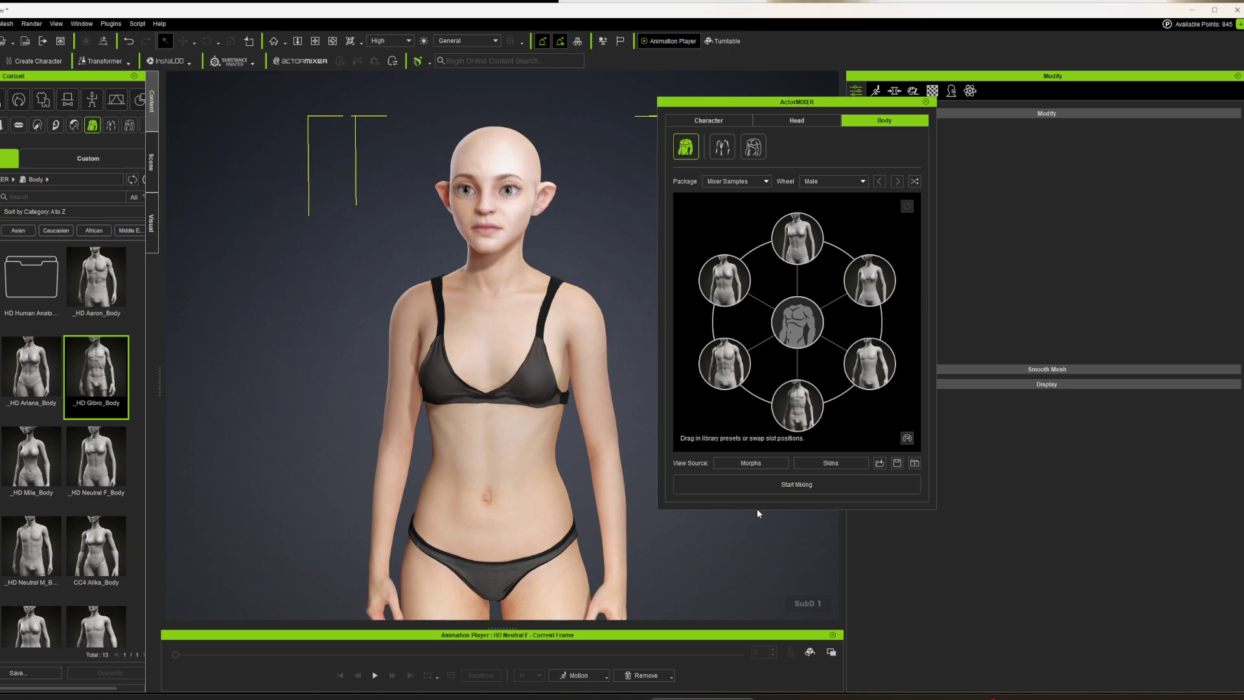
pyautogui.click(806, 489)
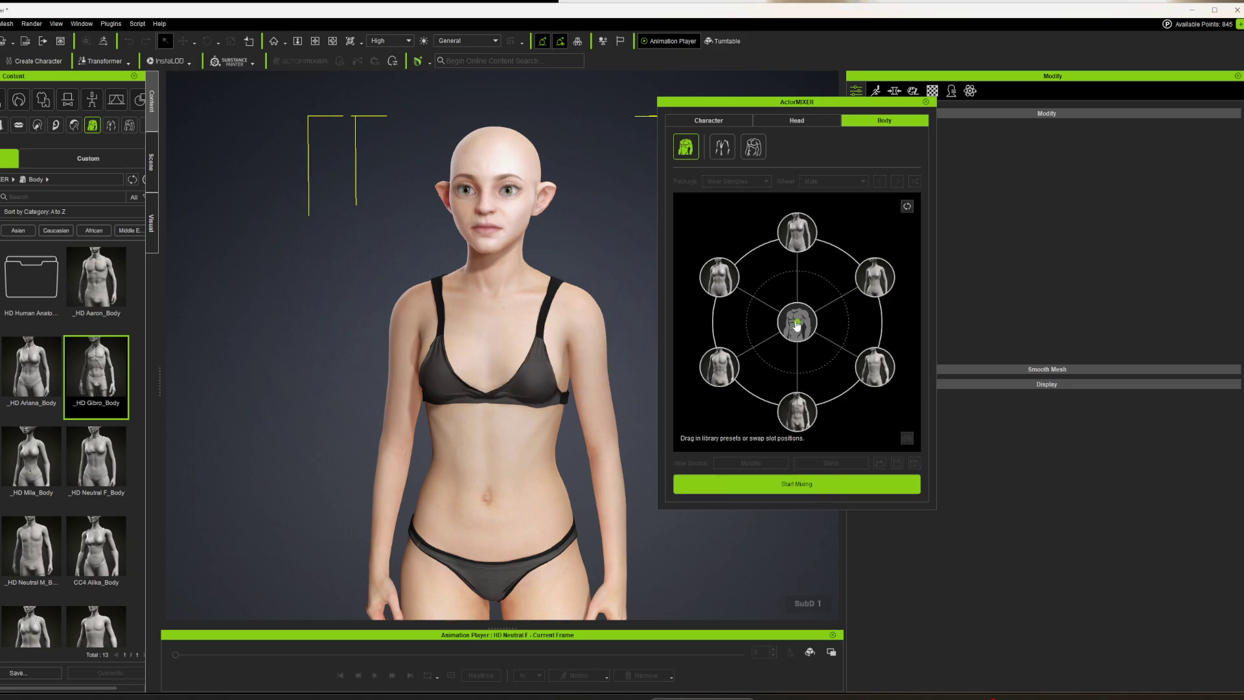
# Move the body blend dot around the wheel, settling it near the bottom _HD Gibro_Body slot
pyautogui.moveTo(797, 325); pyautogui.dragTo(806, 418)
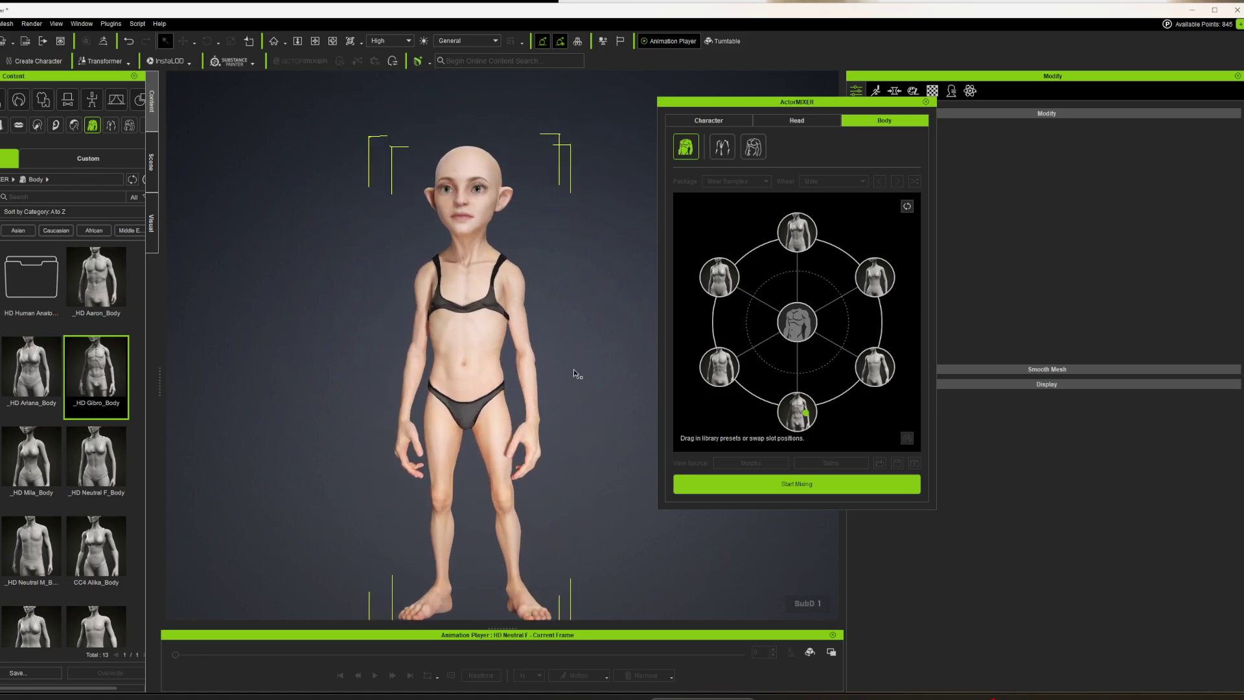
pyautogui.moveTo(805, 412); pyautogui.dragTo(797, 427)
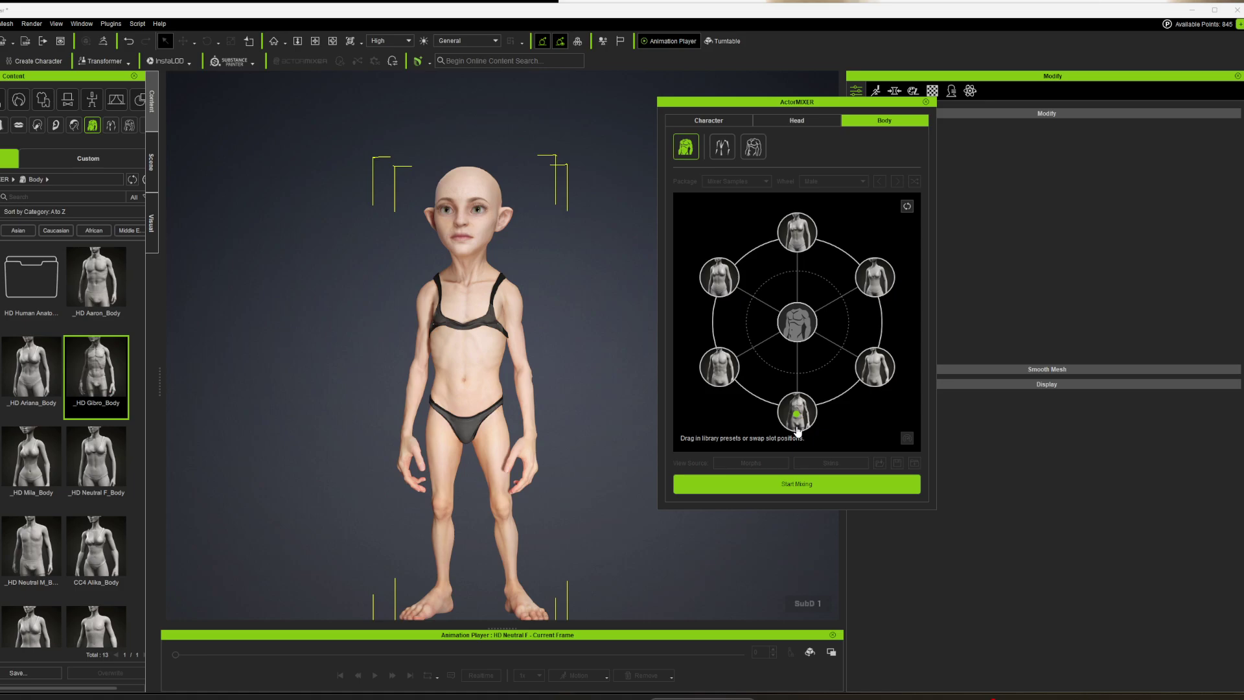
pyautogui.moveTo(798, 431)
pyautogui.mouseDown()
pyautogui.moveTo(865, 383)
pyautogui.moveTo(832, 384)
pyautogui.moveTo(801, 408)
pyautogui.moveTo(875, 337)
pyautogui.moveTo(881, 296)
pyautogui.moveTo(796, 431)
pyautogui.mouseUp()
pyautogui.moveTo(797, 426)
pyautogui.mouseDown()
pyautogui.moveTo(748, 381)
pyautogui.moveTo(795, 407)
pyautogui.mouseUp()
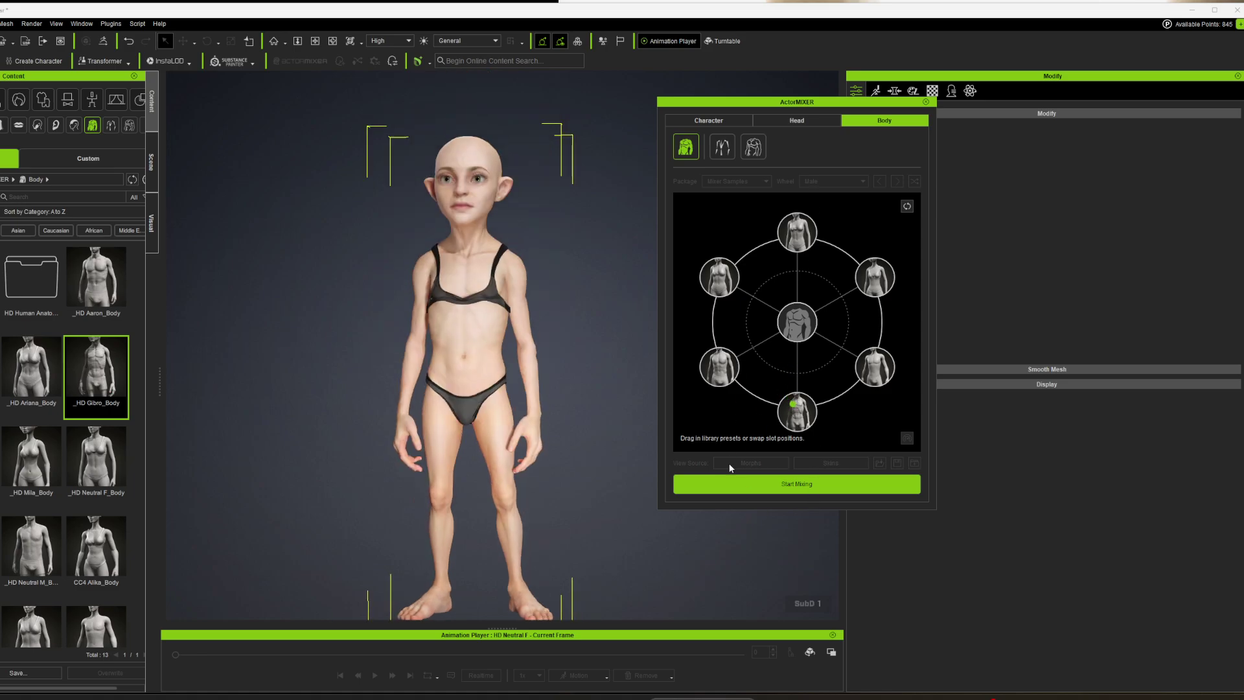
# Load _HD Neutral F_Body Ratio, Mila and another ratio preset into the Body Ratio wheel and start mixing
pyautogui.click(724, 147)
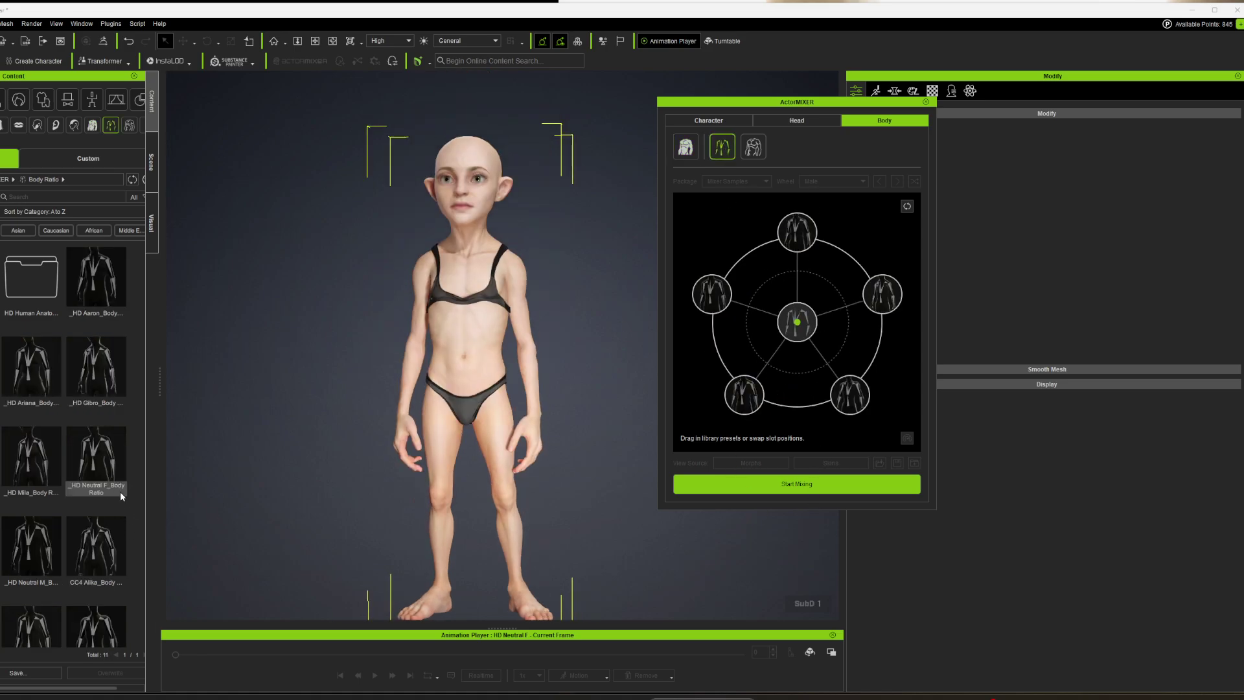
pyautogui.scroll(-1, 106, 462)
pyautogui.moveTo(91, 438); pyautogui.dragTo(854, 396)
pyautogui.click(768, 481)
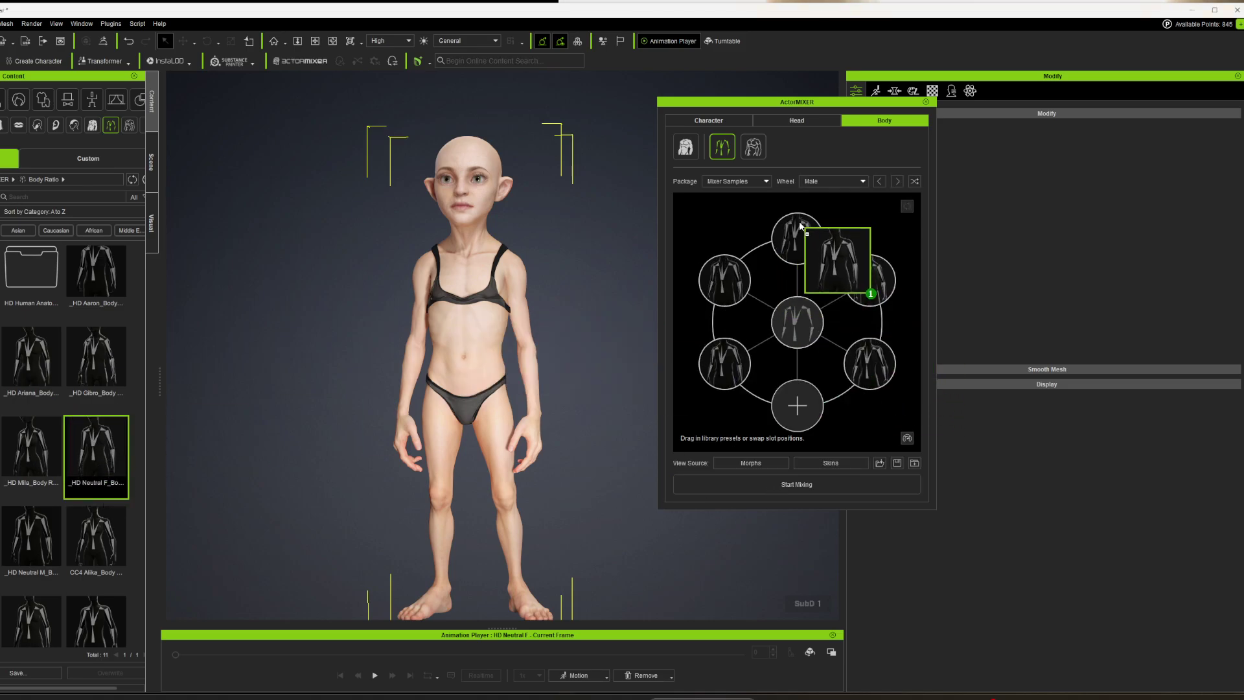
pyautogui.moveTo(33, 465); pyautogui.dragTo(869, 280)
pyautogui.scroll(-2, 78, 519)
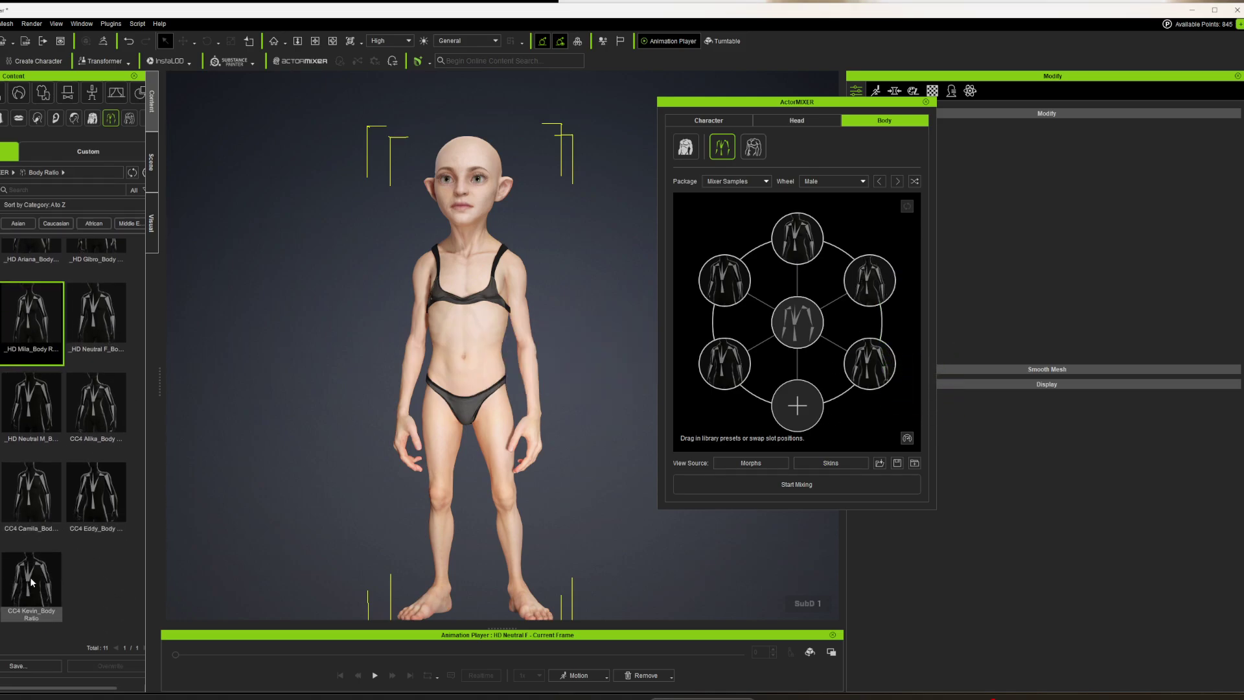
pyautogui.moveTo(32, 583); pyautogui.dragTo(750, 471)
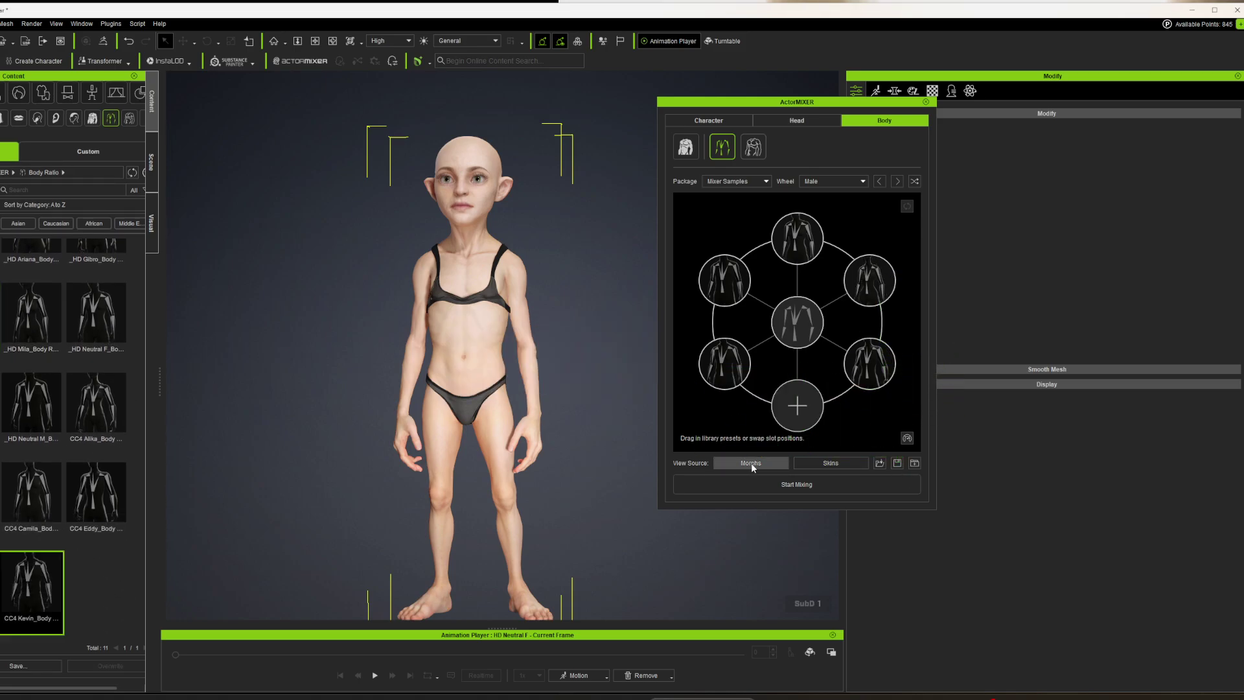
pyautogui.click(808, 488)
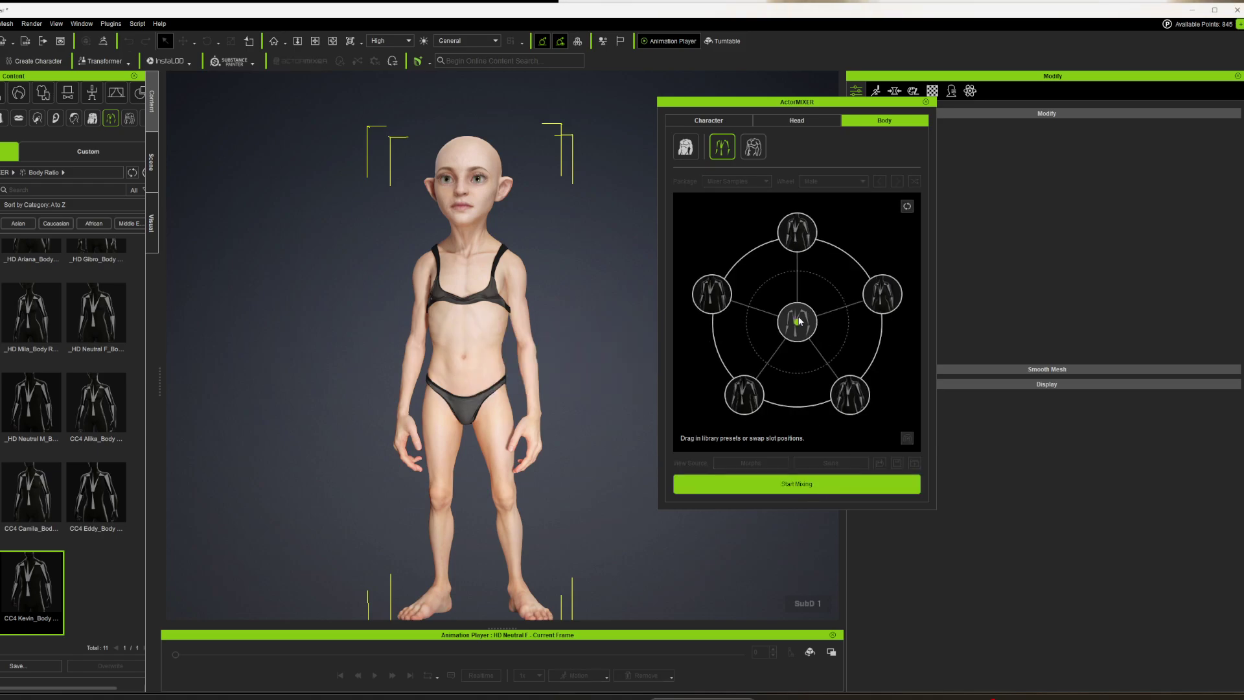
# Blend the body ratio toward the top preset for a taller figure, then return it to centre
pyautogui.moveTo(798, 325)
pyautogui.mouseDown()
pyautogui.moveTo(858, 306)
pyautogui.moveTo(796, 259)
pyautogui.moveTo(741, 297)
pyautogui.moveTo(745, 389)
pyautogui.moveTo(762, 402)
pyautogui.moveTo(864, 405)
pyautogui.moveTo(790, 276)
pyautogui.moveTo(800, 333)
pyautogui.mouseUp()
pyautogui.click(489, 398)
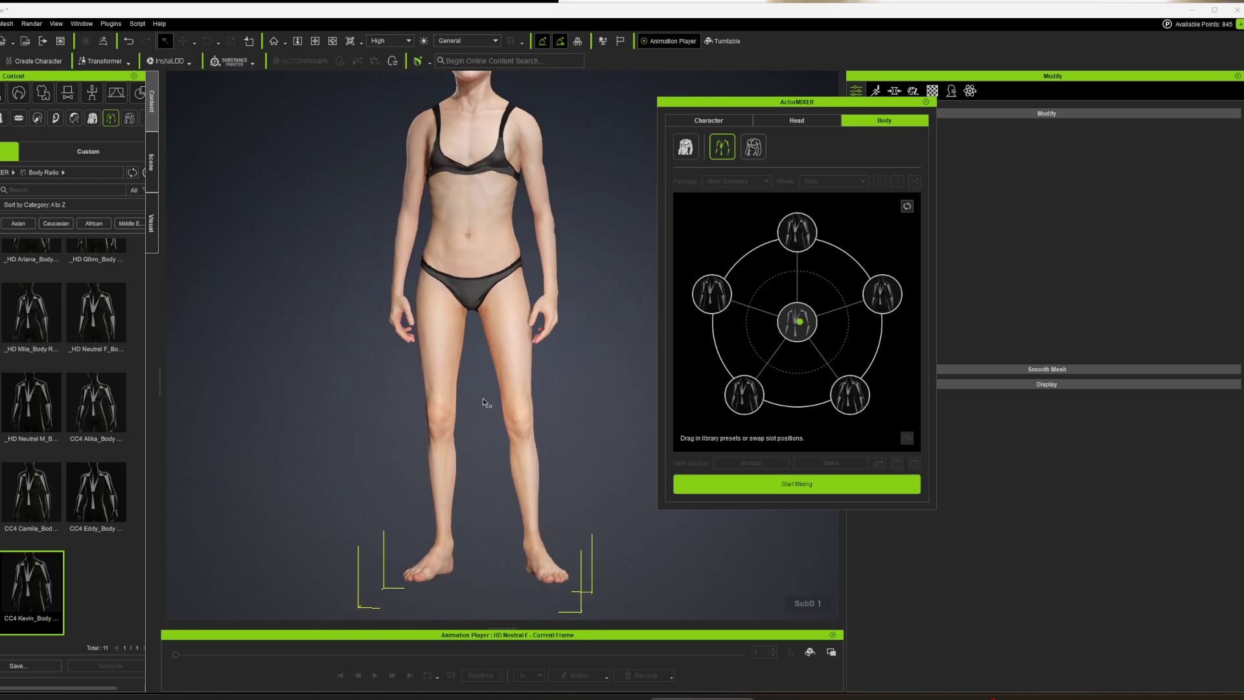
pyautogui.scroll(-4, 489, 398)
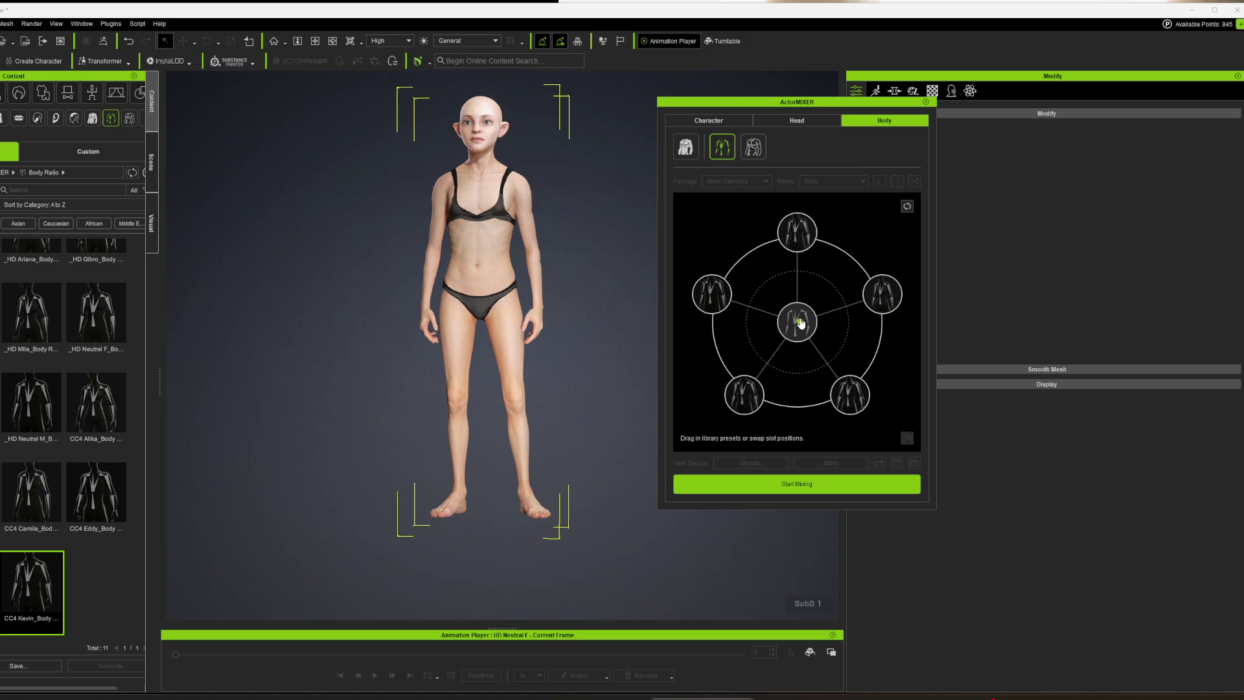
pyautogui.moveTo(801, 324); pyautogui.dragTo(736, 391)
pyautogui.click(795, 235)
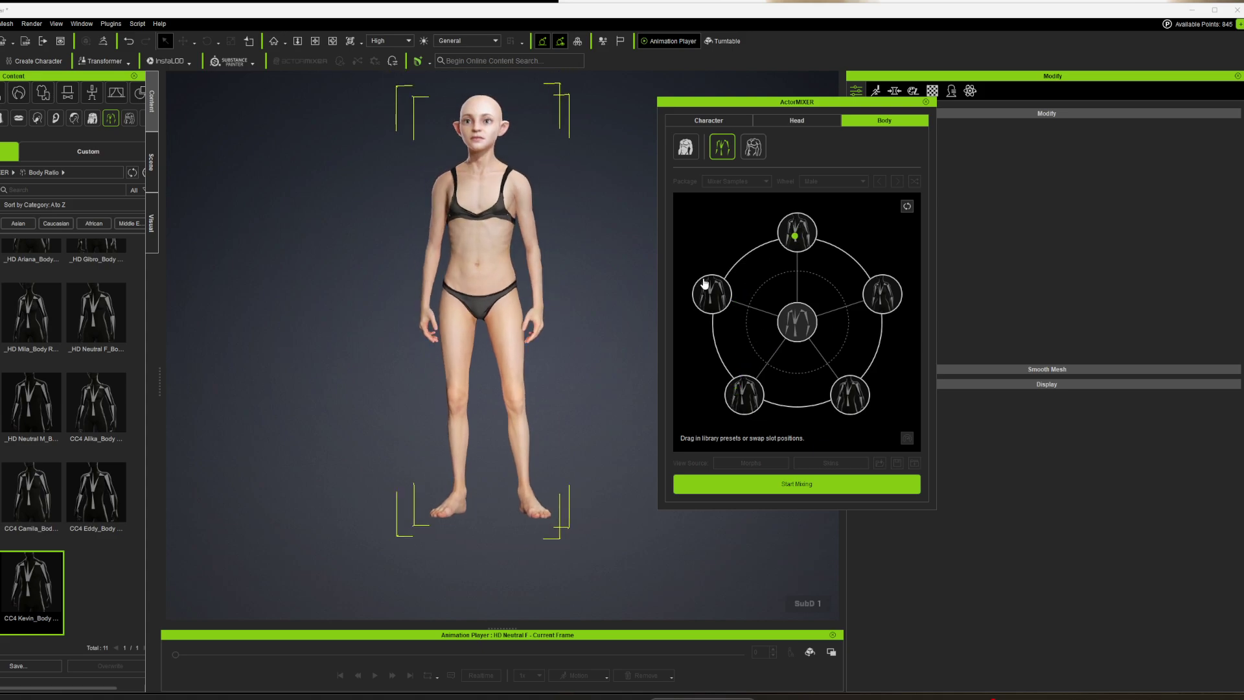
pyautogui.moveTo(786, 297); pyautogui.dragTo(802, 322)
# Return to the body-shape wheel, blend toward the bottom preset for a short goblin build, and stop mixing
pyautogui.click(755, 148)
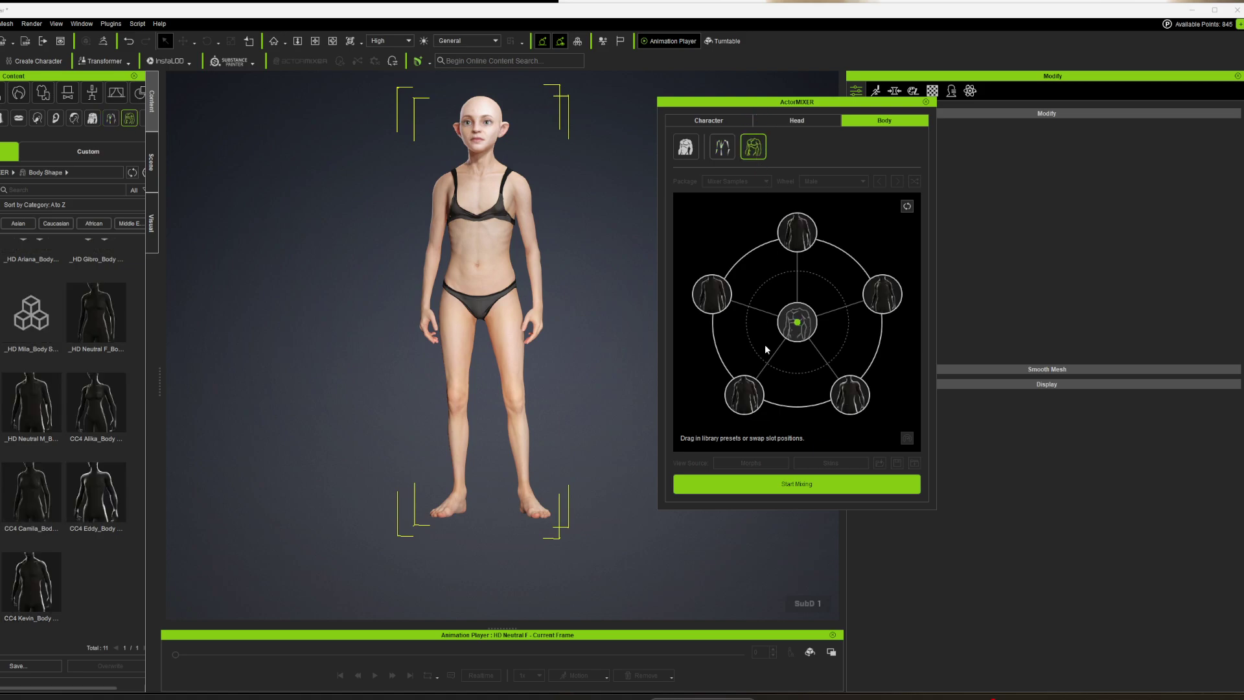
pyautogui.click(814, 482)
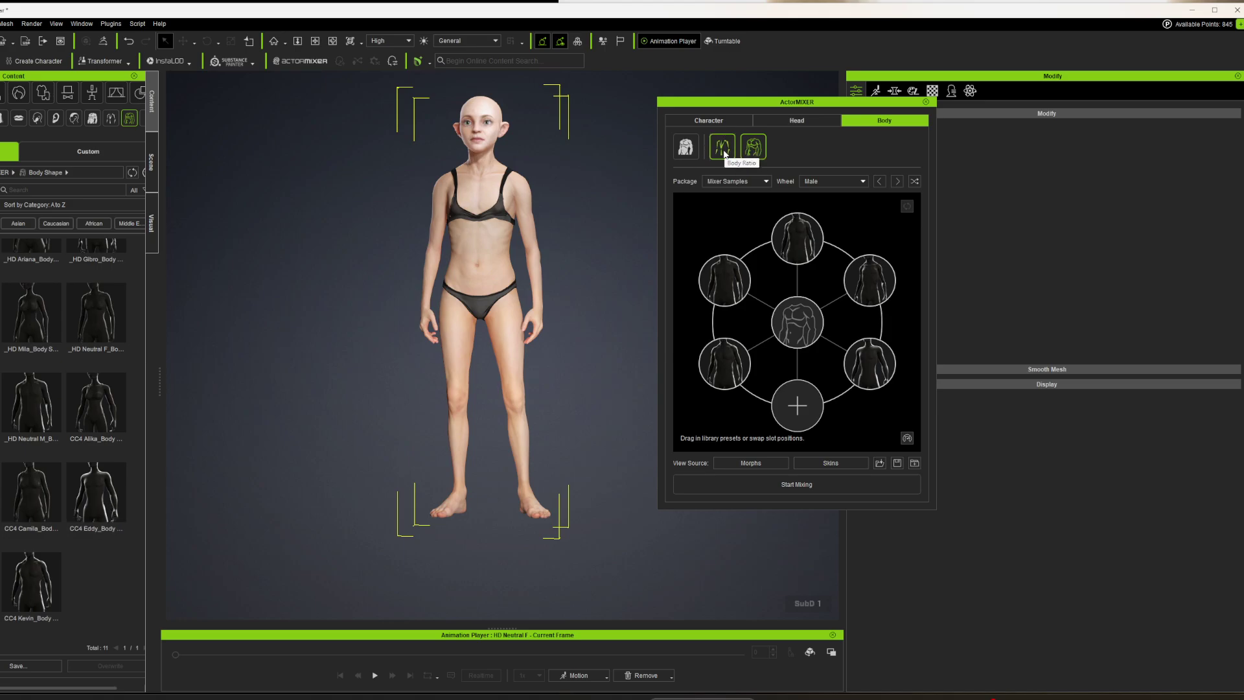
pyautogui.click(685, 148)
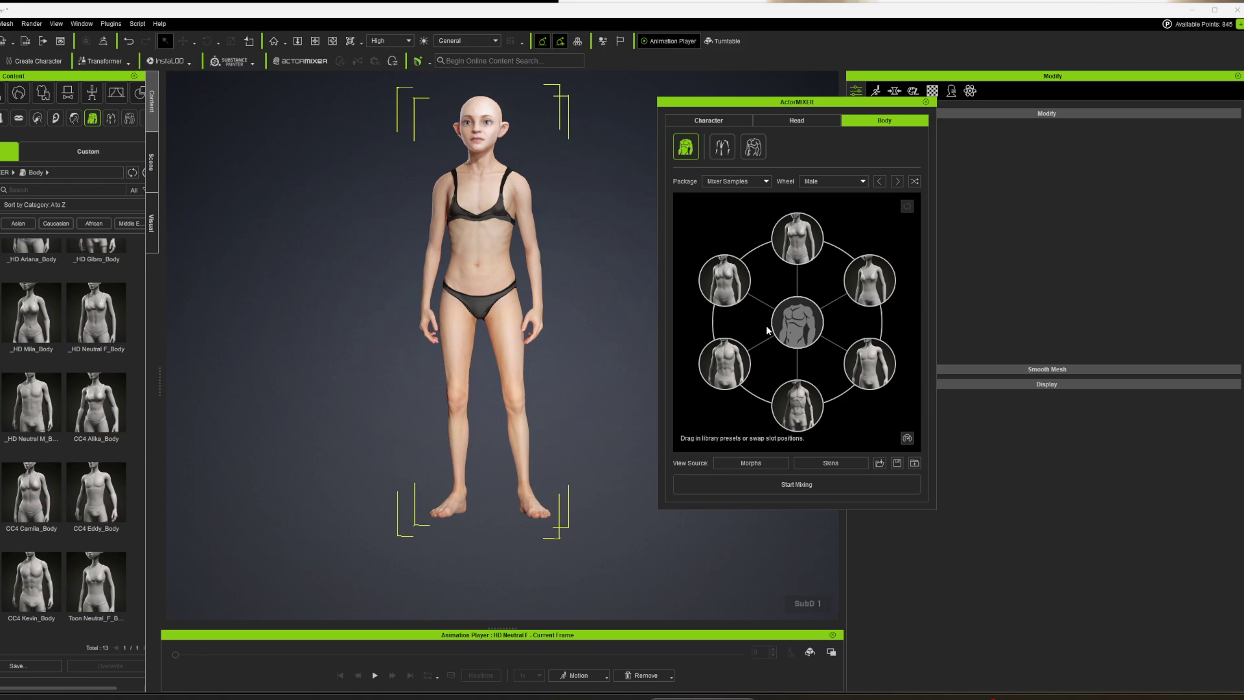
pyautogui.click(801, 483)
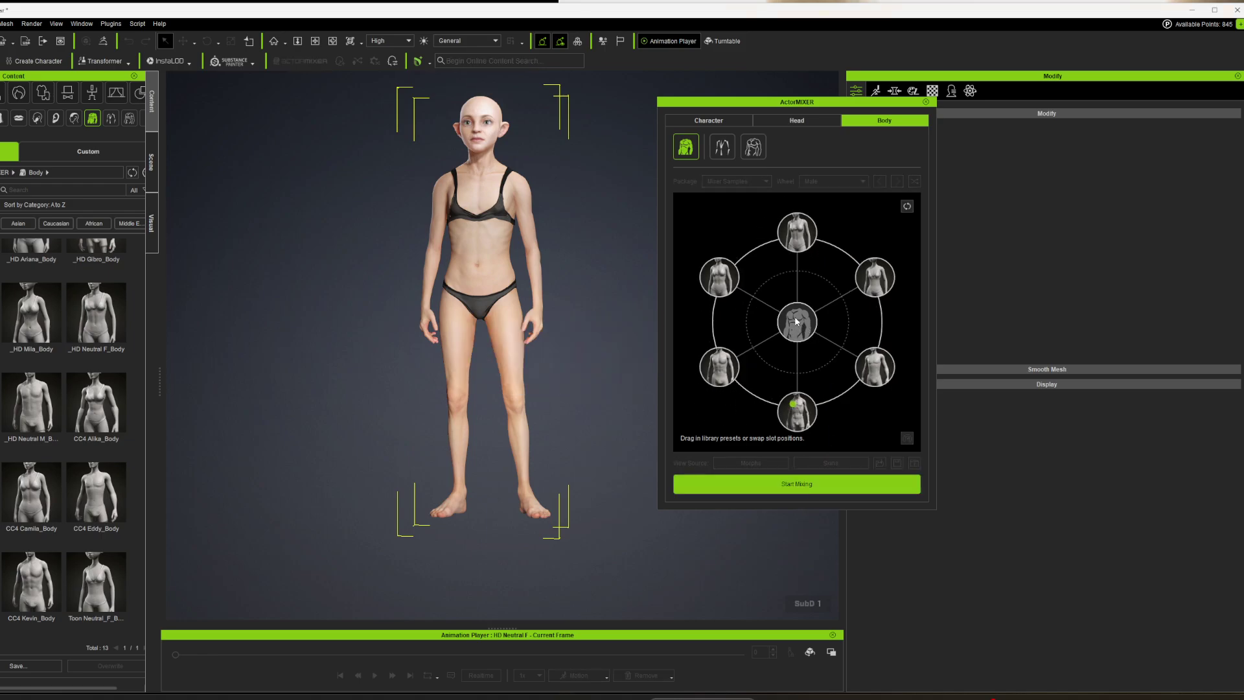
pyautogui.click(814, 486)
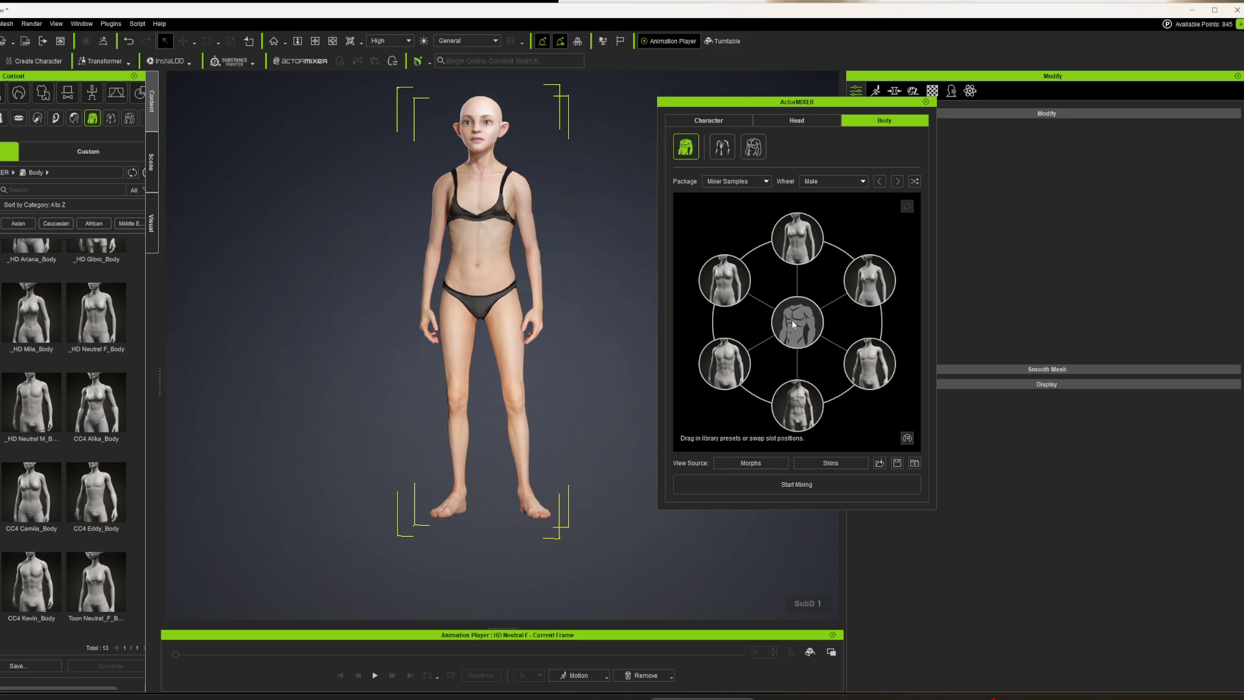
pyautogui.click(811, 487)
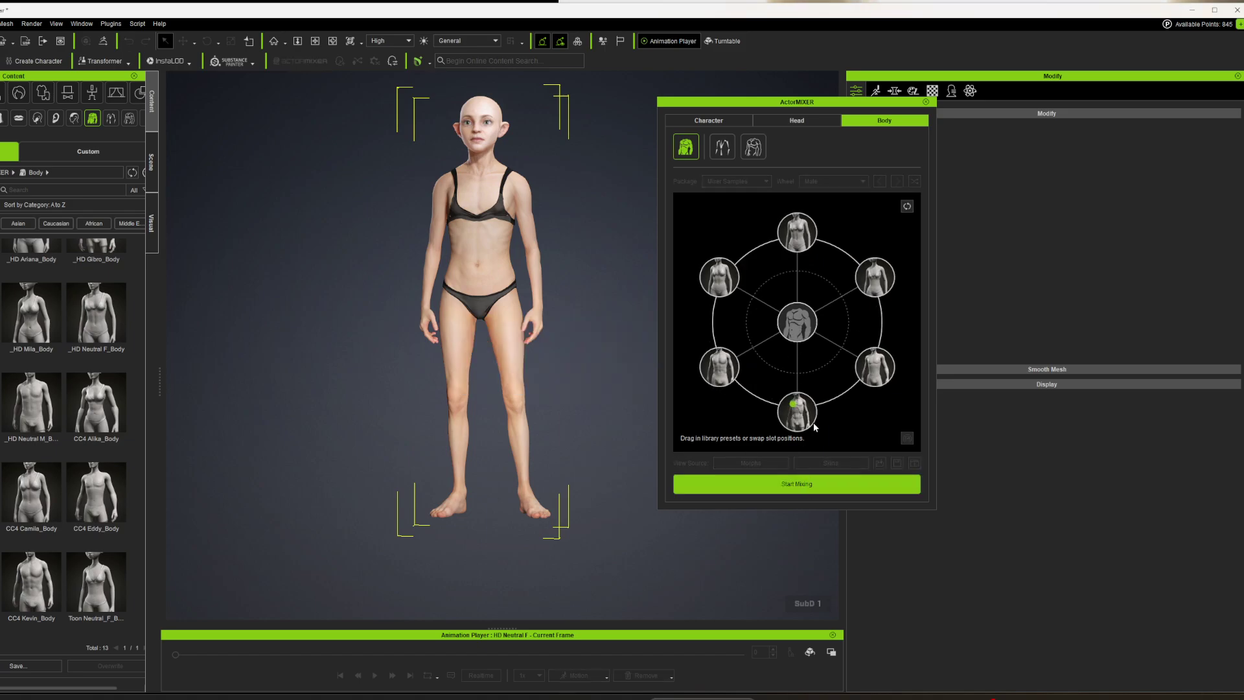
pyautogui.moveTo(796, 408)
pyautogui.mouseDown()
pyautogui.moveTo(765, 324)
pyautogui.moveTo(800, 427)
pyautogui.moveTo(800, 410)
pyautogui.mouseUp()
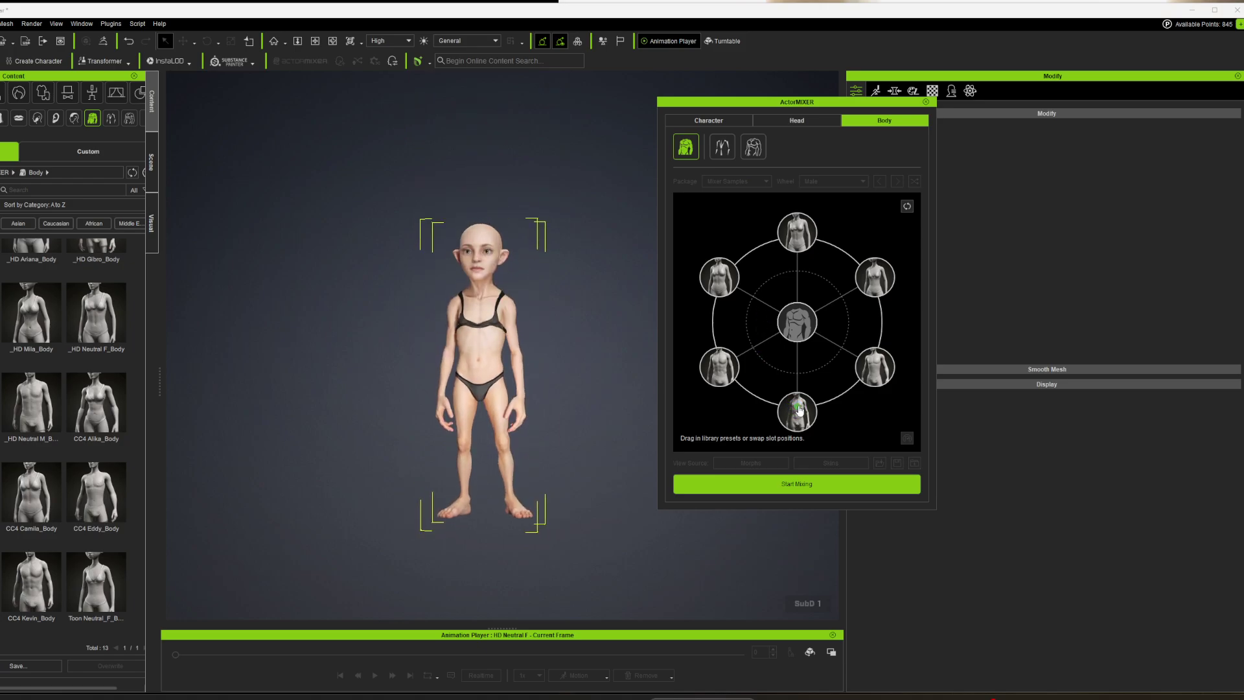
pyautogui.click(808, 483)
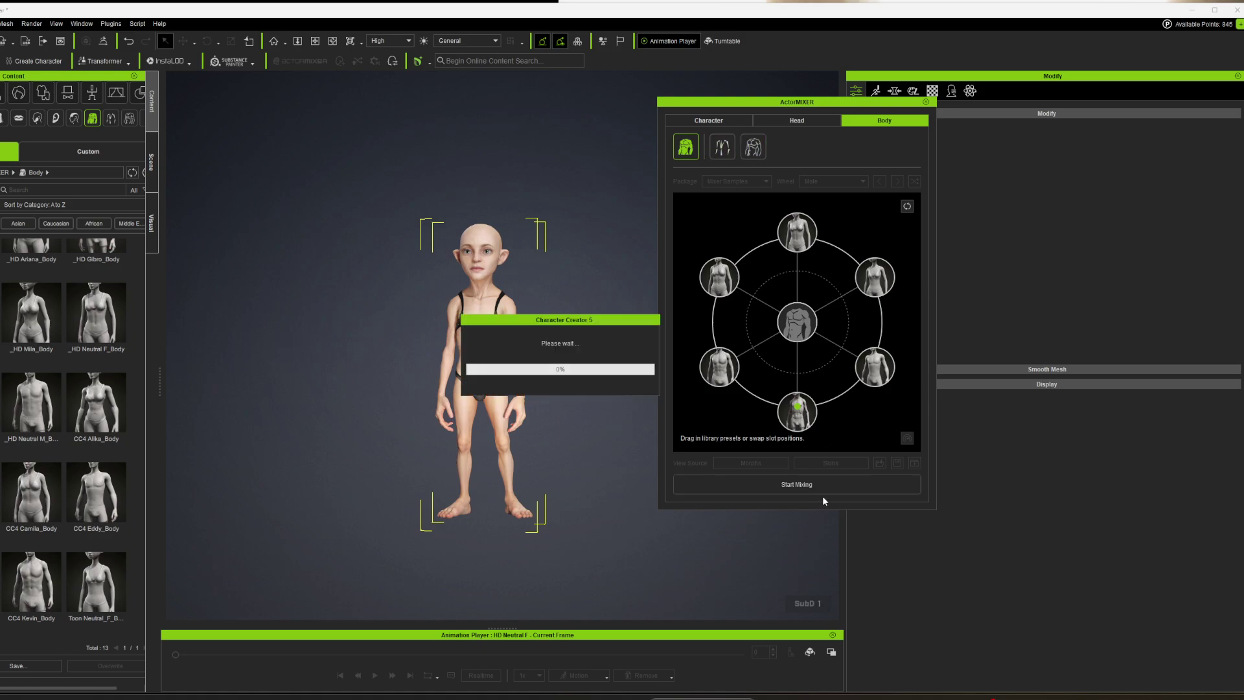
# Close ActorMIXER after checking the whole-character packages, and frame the character's head and chest
pyautogui.click(726, 120)
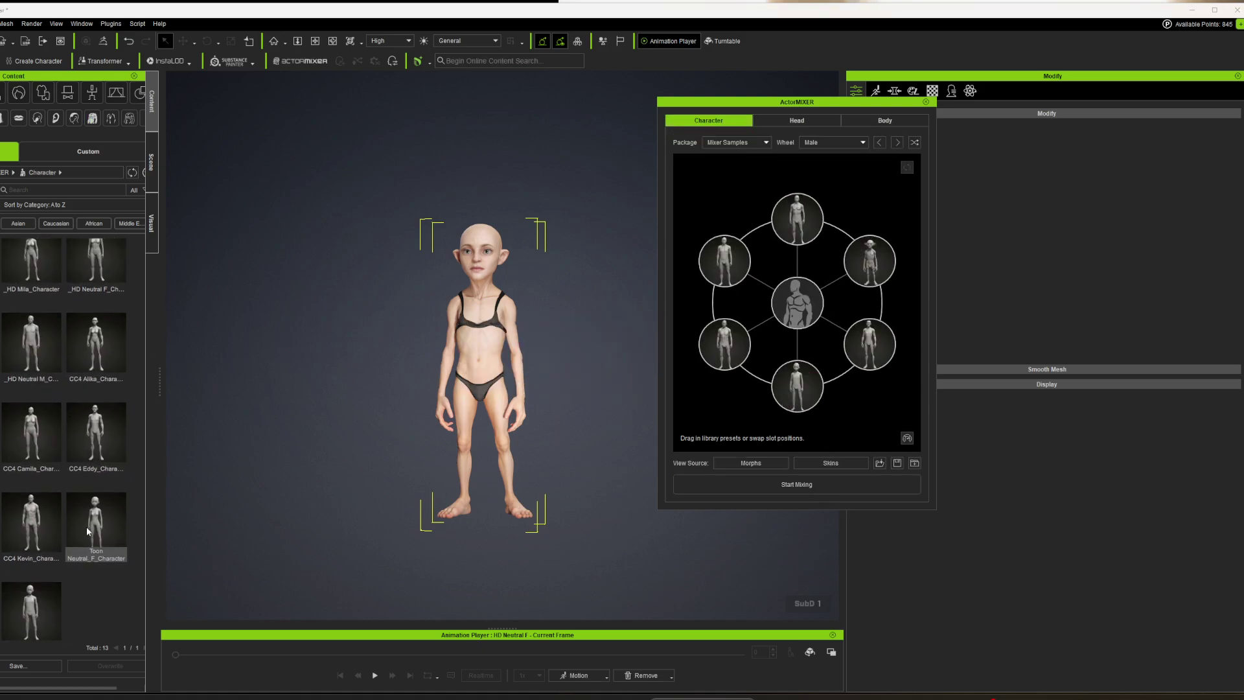
pyautogui.scroll(3, 87, 526)
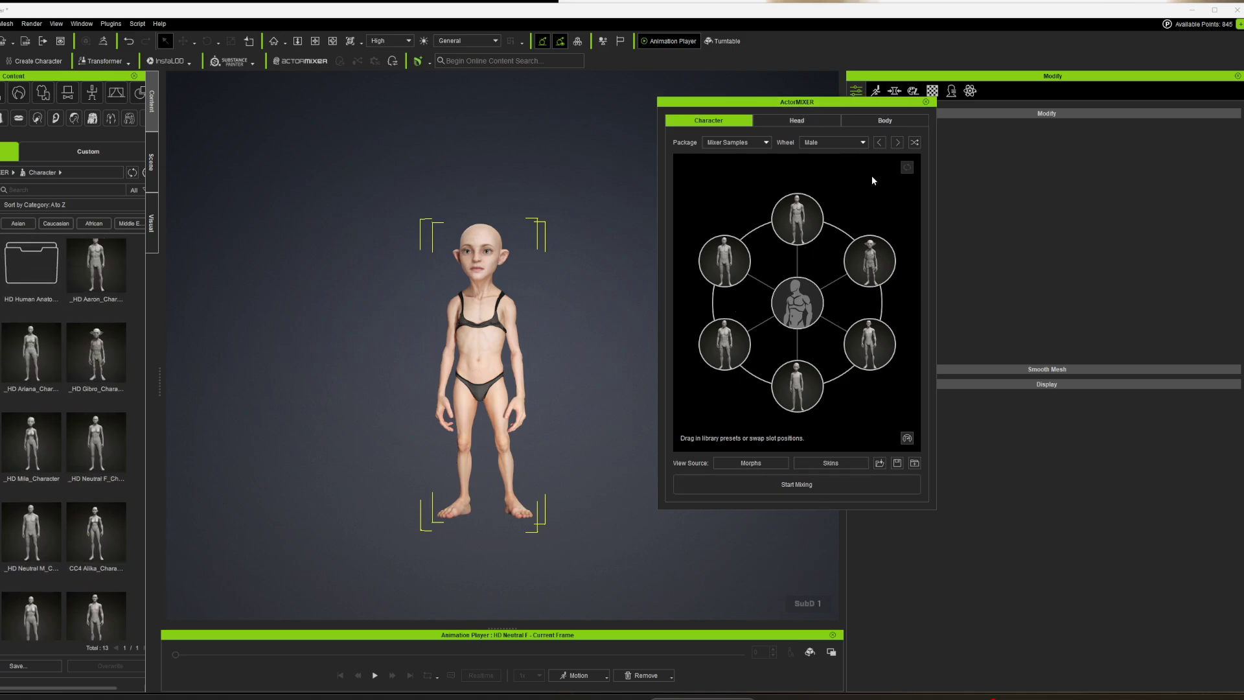
pyautogui.click(750, 144)
pyautogui.click(928, 105)
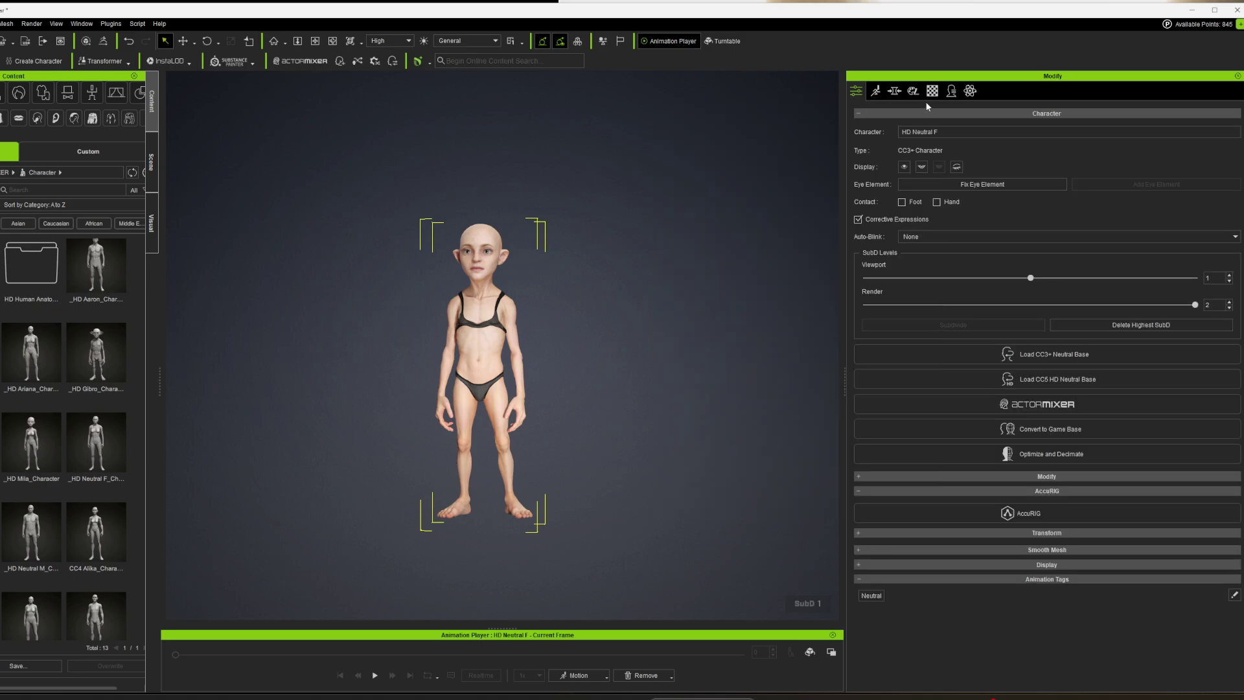
pyautogui.scroll(5, 592, 353)
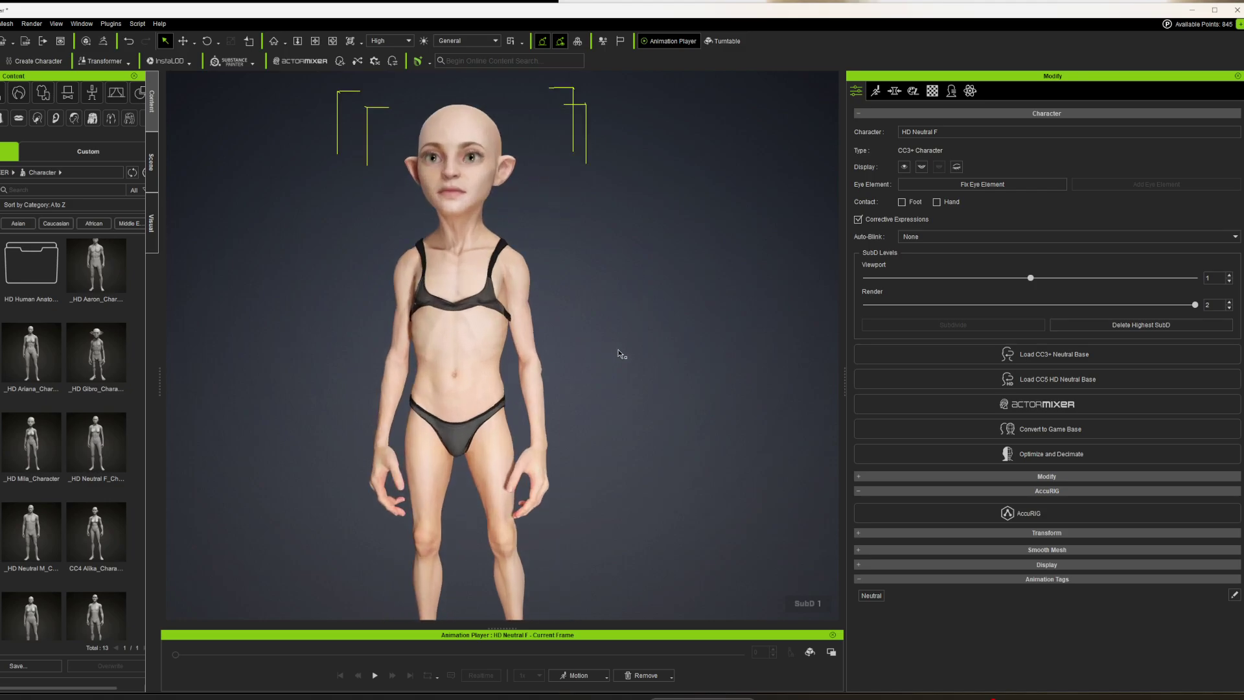
pyautogui.moveTo(623, 350); pyautogui.dragTo(665, 420, button='middle')
pyautogui.scroll(5, 593, 269)
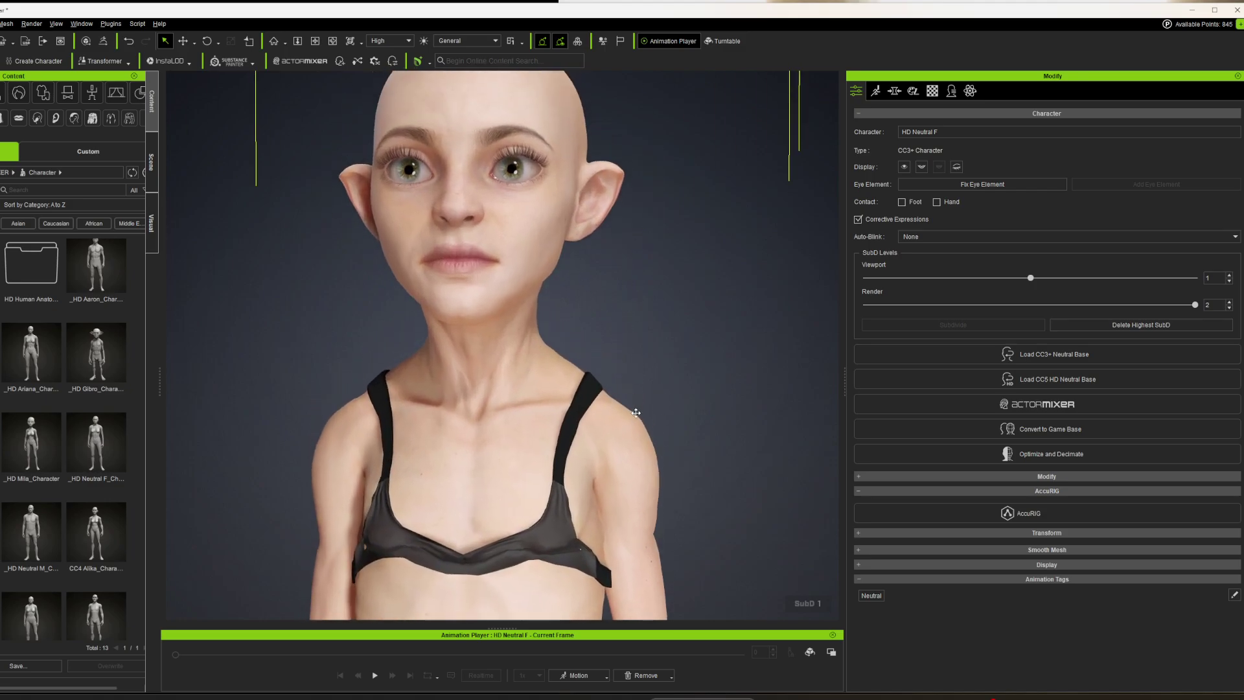
pyautogui.scroll(-2, 731, 281)
# Bring up the full list of the Actor's morph sliders in Modify > Morph
pyautogui.click(894, 90)
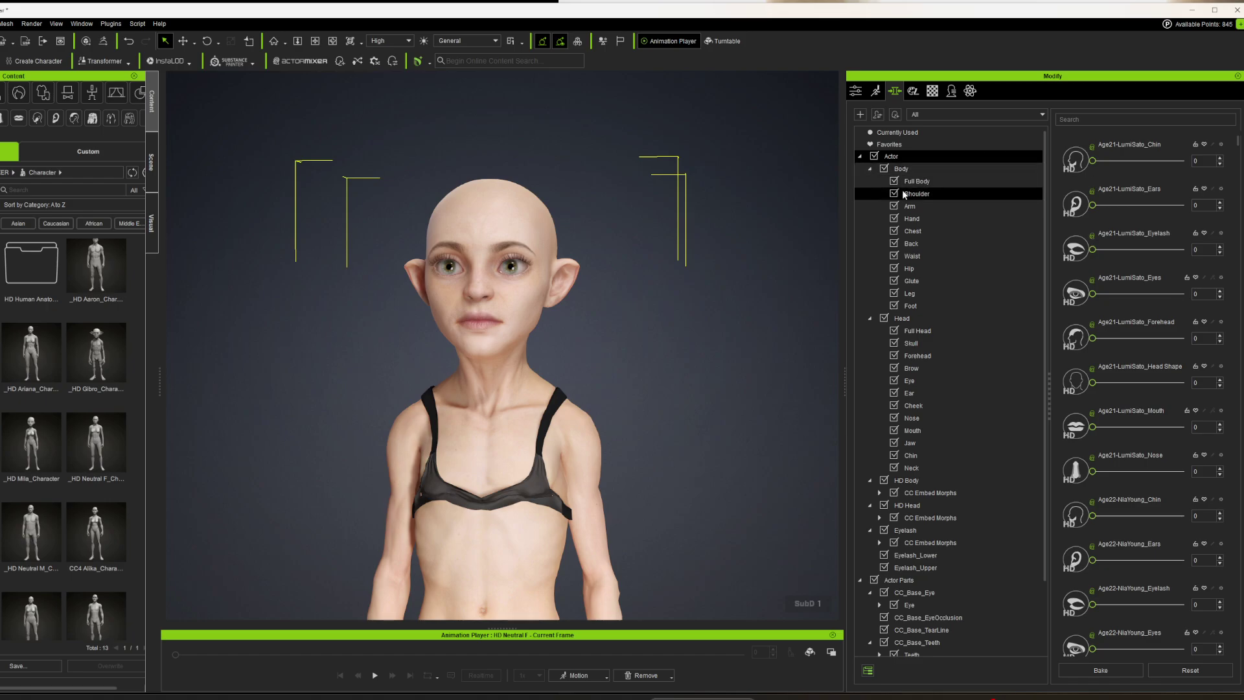
pyautogui.click(913, 343)
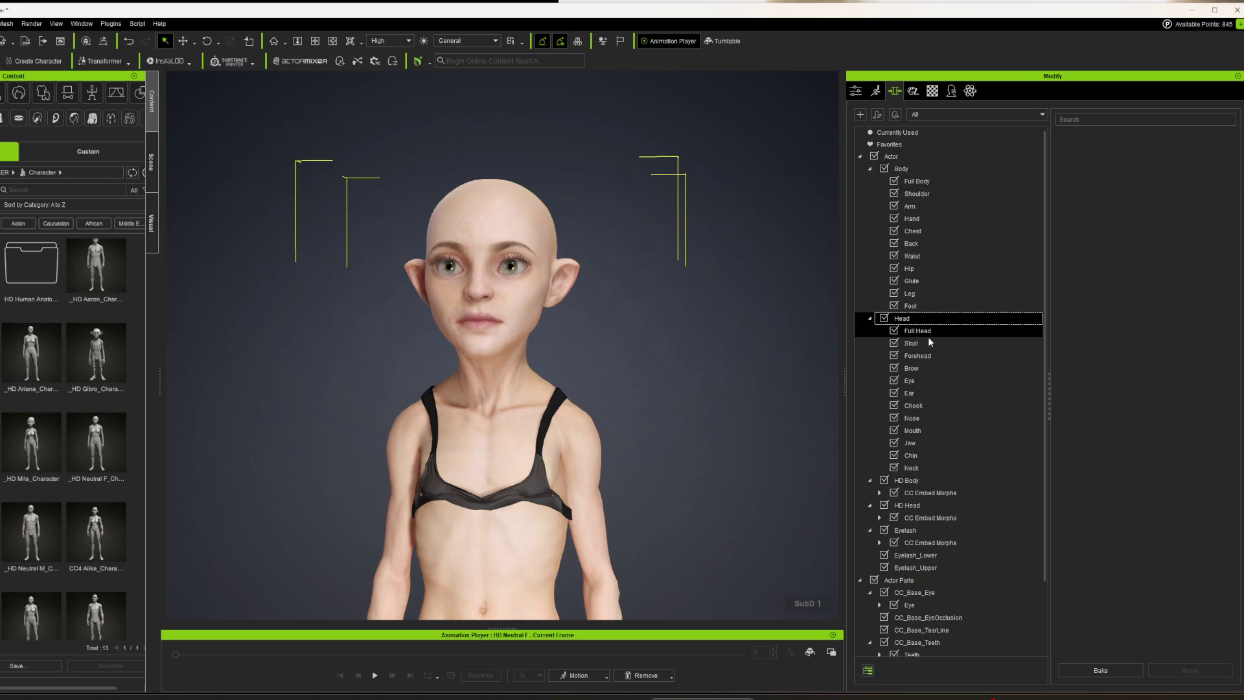
pyautogui.click(907, 368)
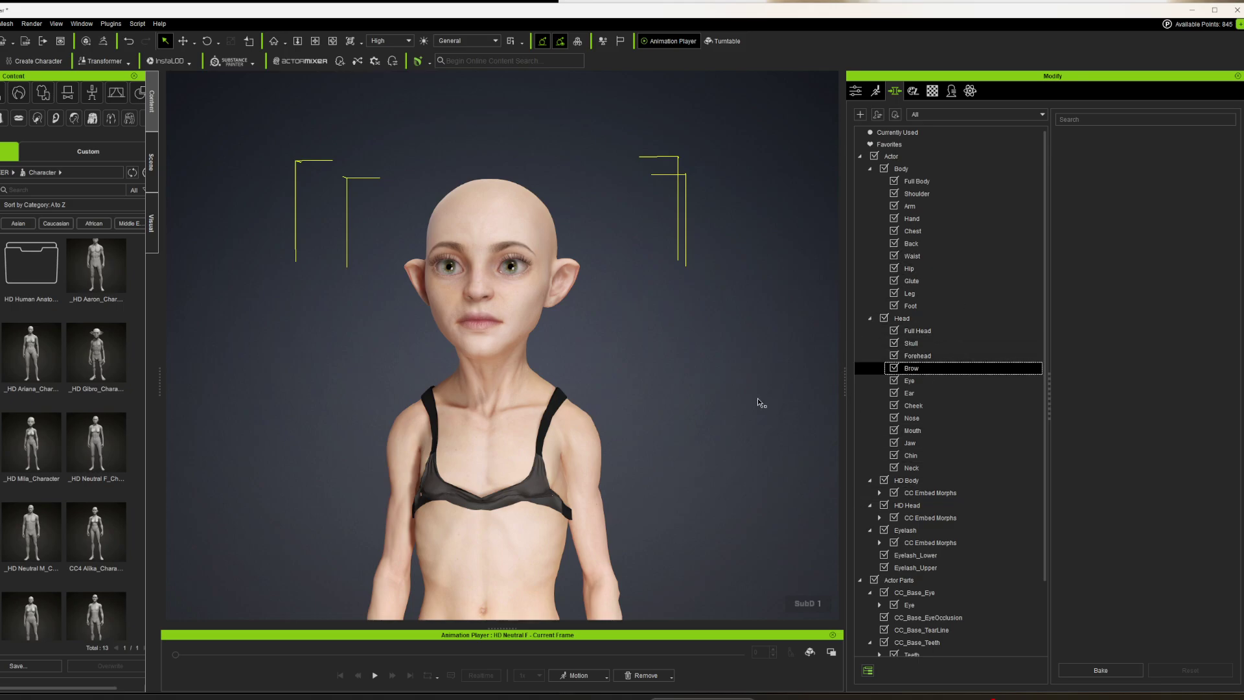
pyautogui.scroll(-3, 585, 360)
pyautogui.click(914, 232)
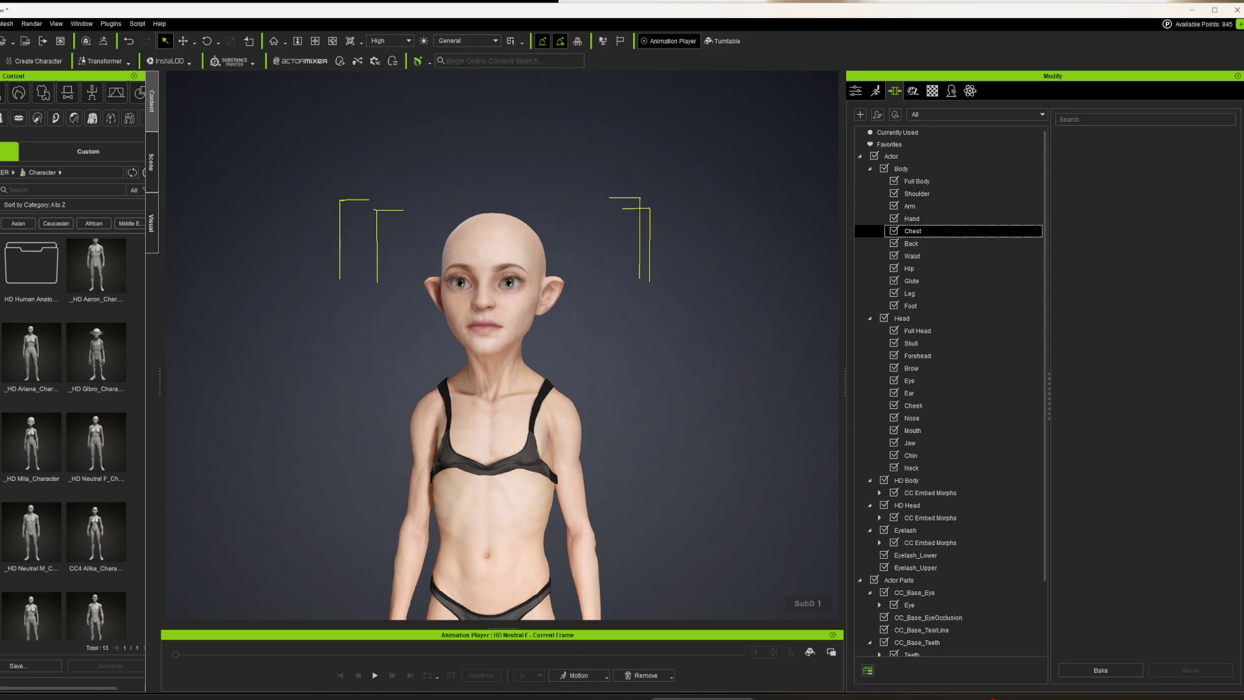
pyautogui.click(991, 156)
# Set the Age21-LumiSato morphs to Chin 56, Eyelash 43, Ears 29 and Mouth 72
pyautogui.moveTo(1093, 161); pyautogui.dragTo(1123, 163)
pyautogui.click(1143, 166)
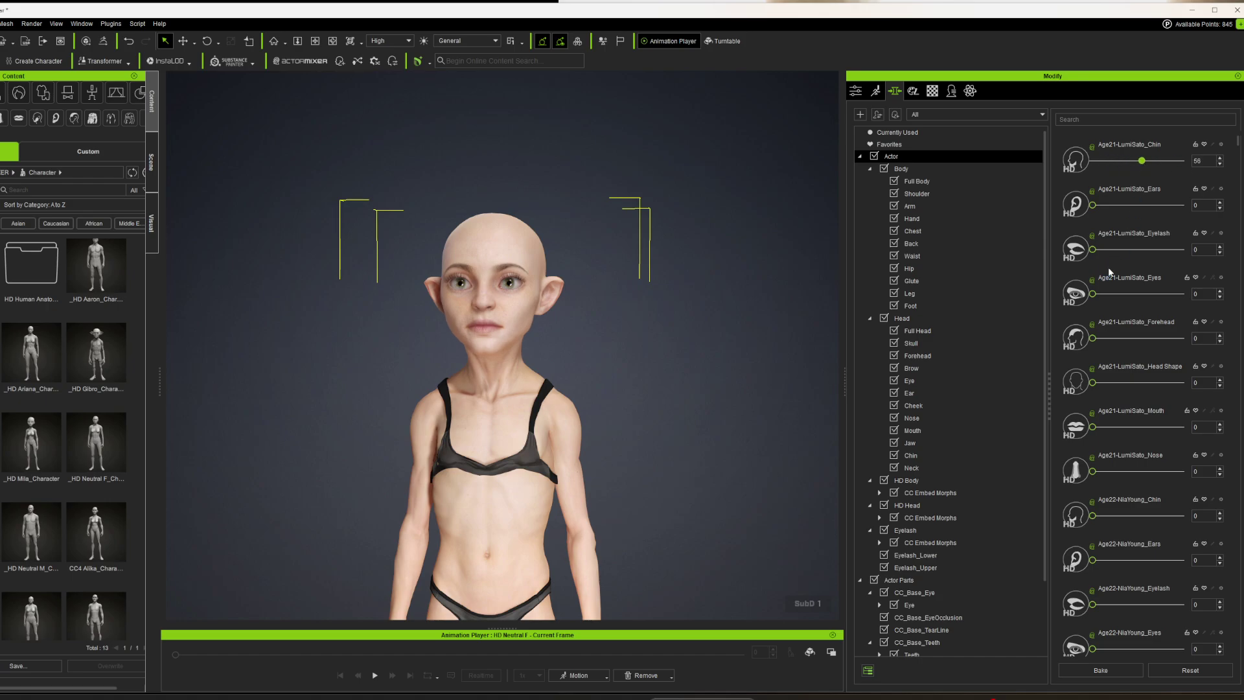
pyautogui.moveTo(1140, 253)
pyautogui.mouseDown()
pyautogui.moveTo(1194, 252)
pyautogui.moveTo(1130, 252)
pyautogui.mouseUp()
pyautogui.scroll(5, 627, 272)
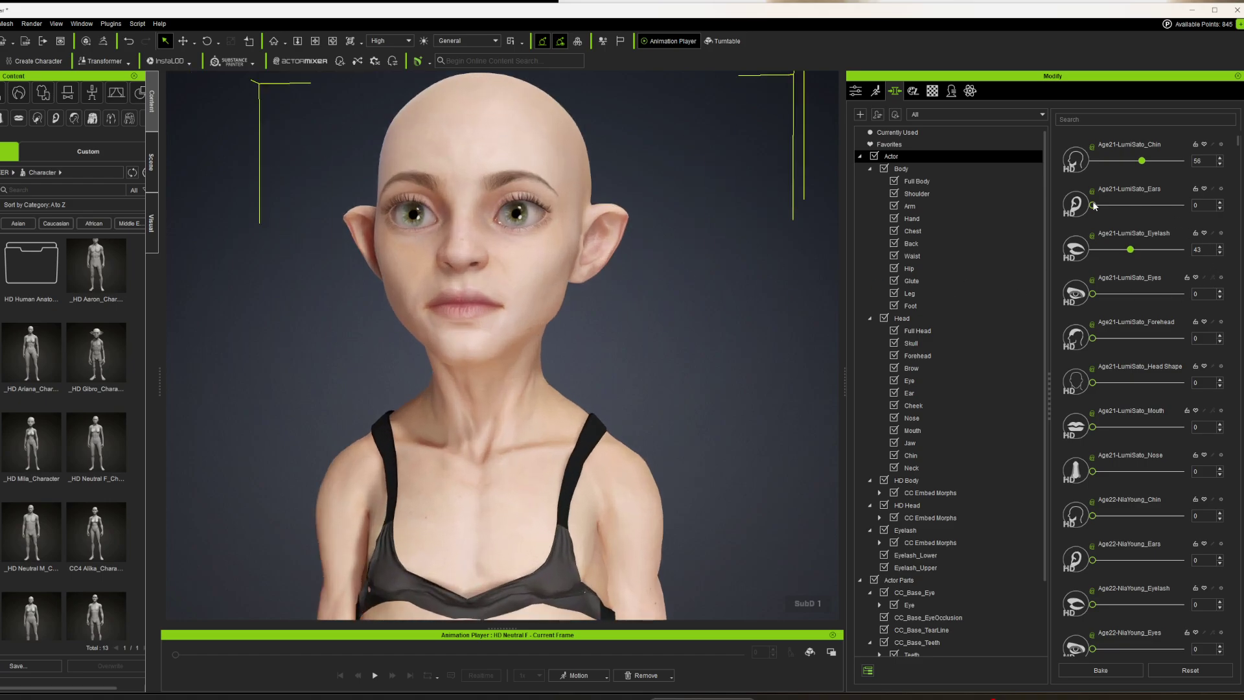
pyautogui.moveTo(1094, 206); pyautogui.dragTo(1120, 219)
pyautogui.moveTo(1092, 428); pyautogui.dragTo(1155, 433)
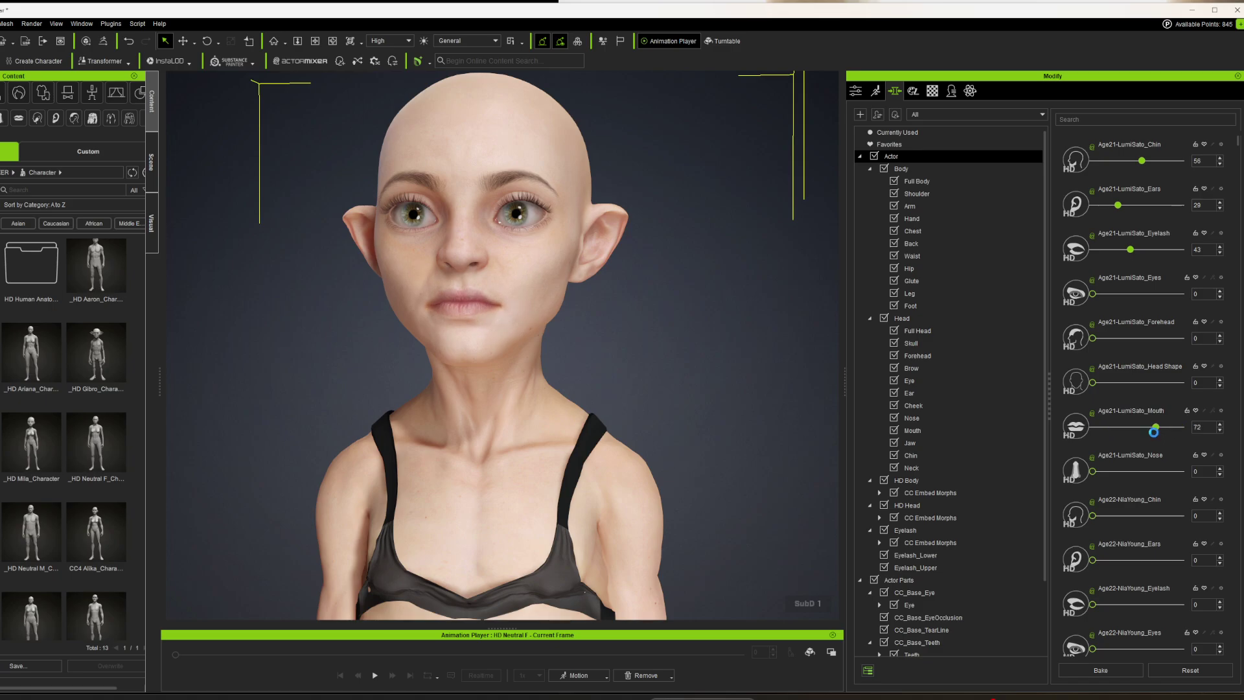
pyautogui.scroll(-4, 1146, 447)
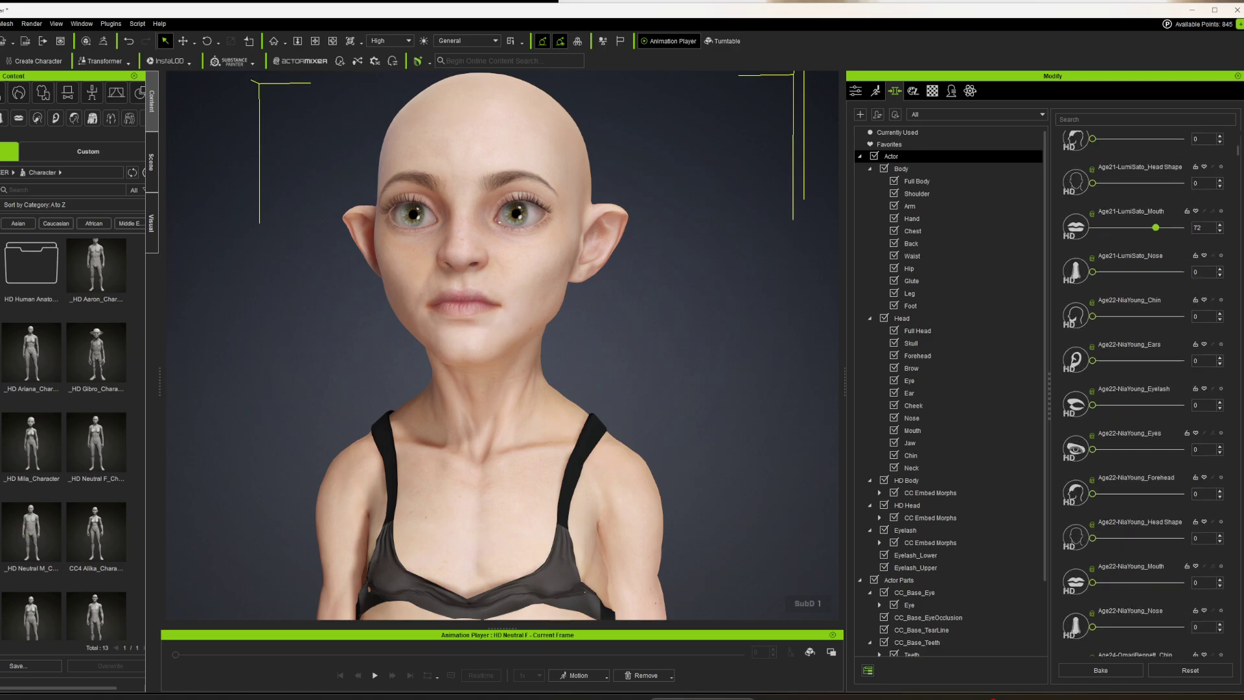
# In HD Head, set LumiSato Forehead to 100, raise Ears to 83, and enlarge NiaYoung Eyes
pyautogui.scroll(-2, 958, 423)
pyautogui.click(958, 419)
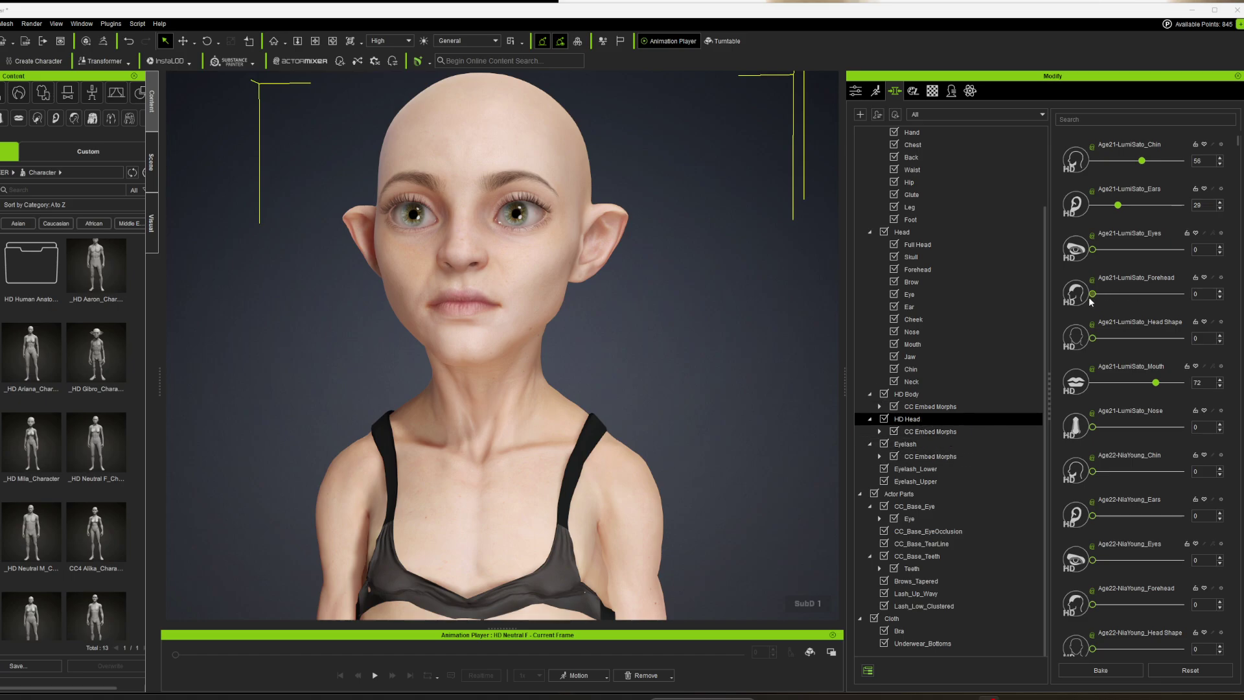
pyautogui.moveTo(1091, 295); pyautogui.dragTo(1214, 301)
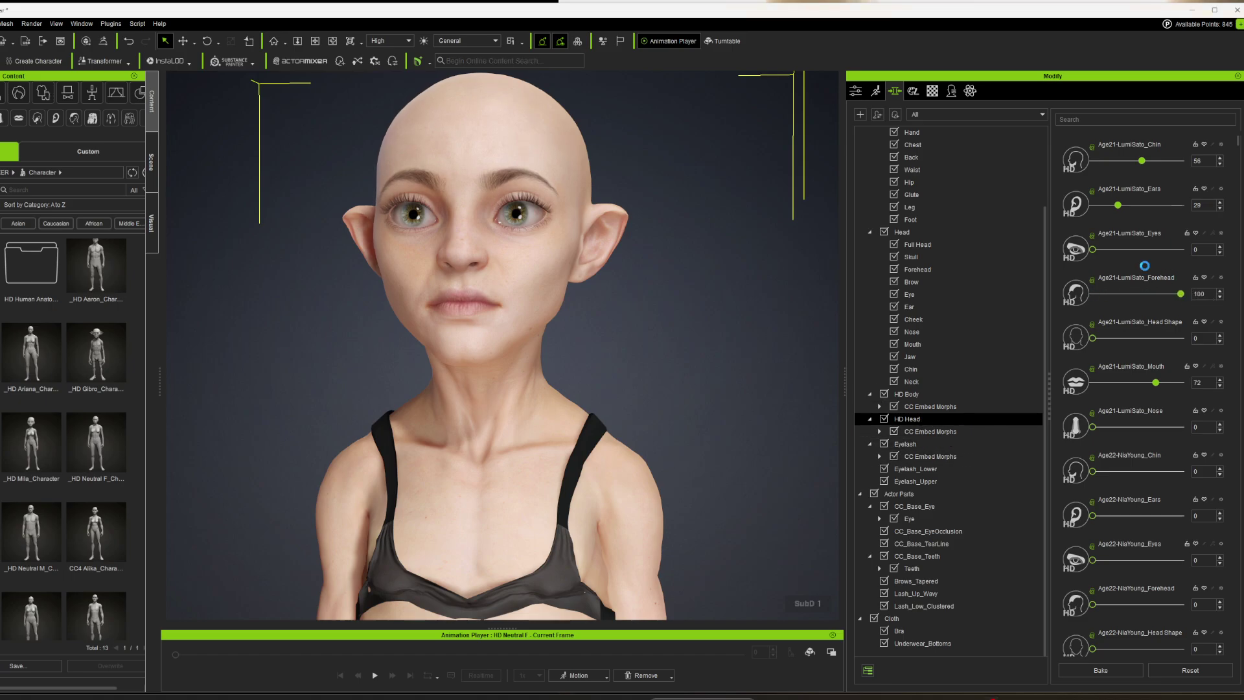
pyautogui.moveTo(1117, 205); pyautogui.dragTo(1175, 205)
pyautogui.moveTo(1093, 561); pyautogui.dragTo(1162, 567)
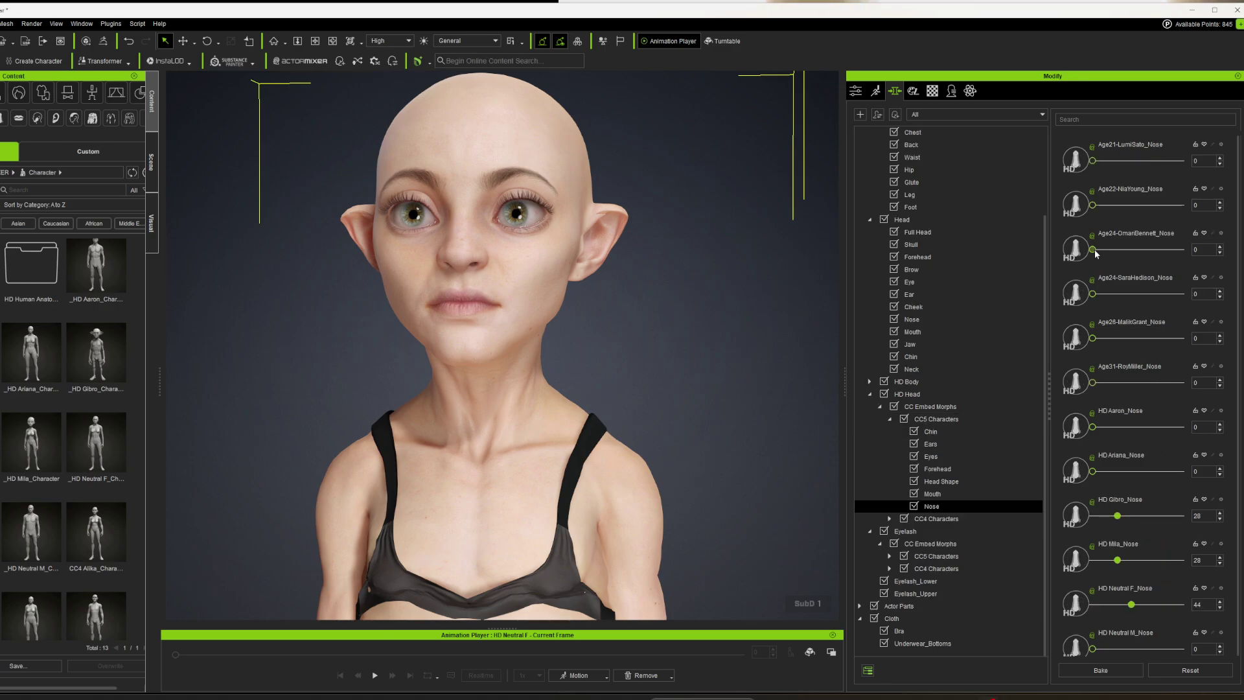
# Blend the nose morphs: OmariBennett 58, LumiSato 87, Gibro 64, Neutral F 100
pyautogui.moveTo(1095, 250); pyautogui.dragTo(1155, 258)
pyautogui.moveTo(1094, 164); pyautogui.dragTo(1172, 173)
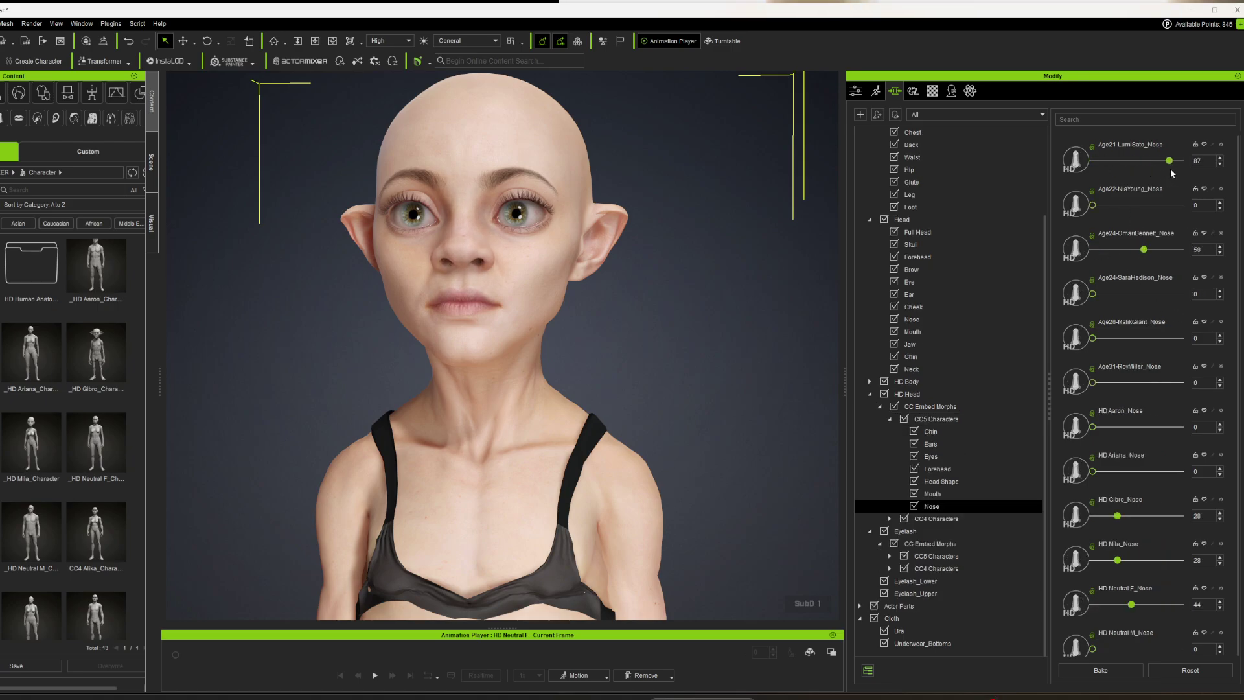
pyautogui.moveTo(1117, 518); pyautogui.dragTo(1149, 518)
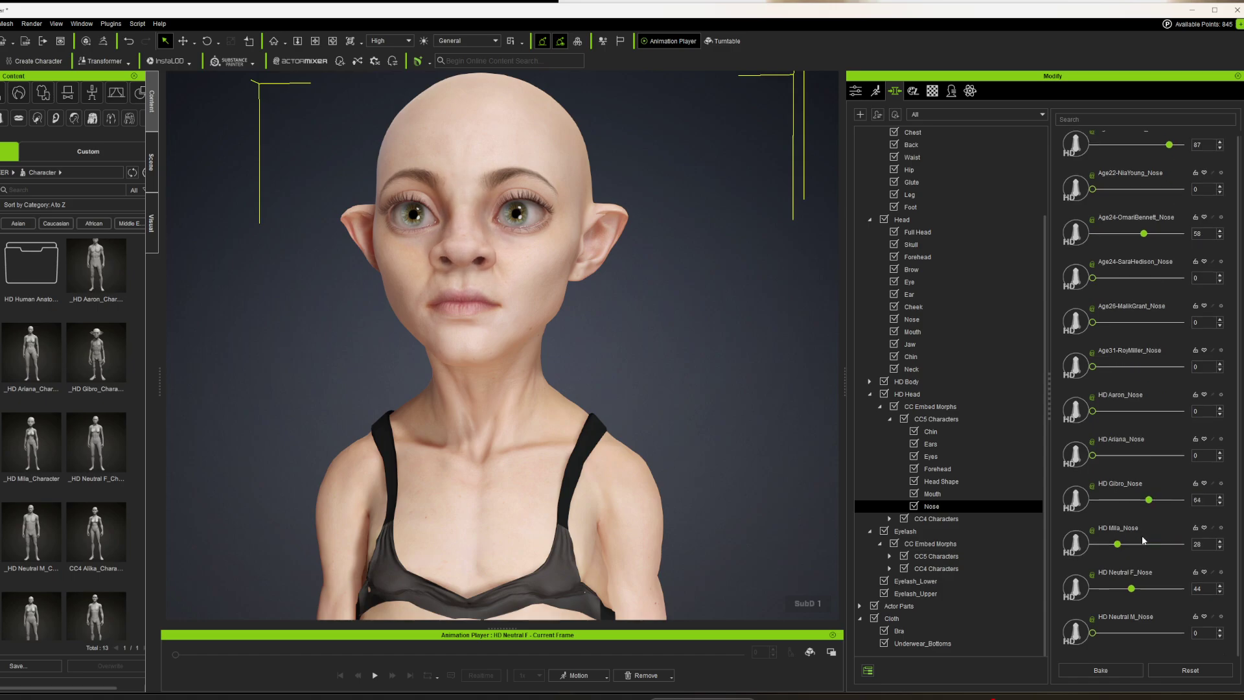
pyautogui.moveTo(1132, 588); pyautogui.dragTo(1168, 589)
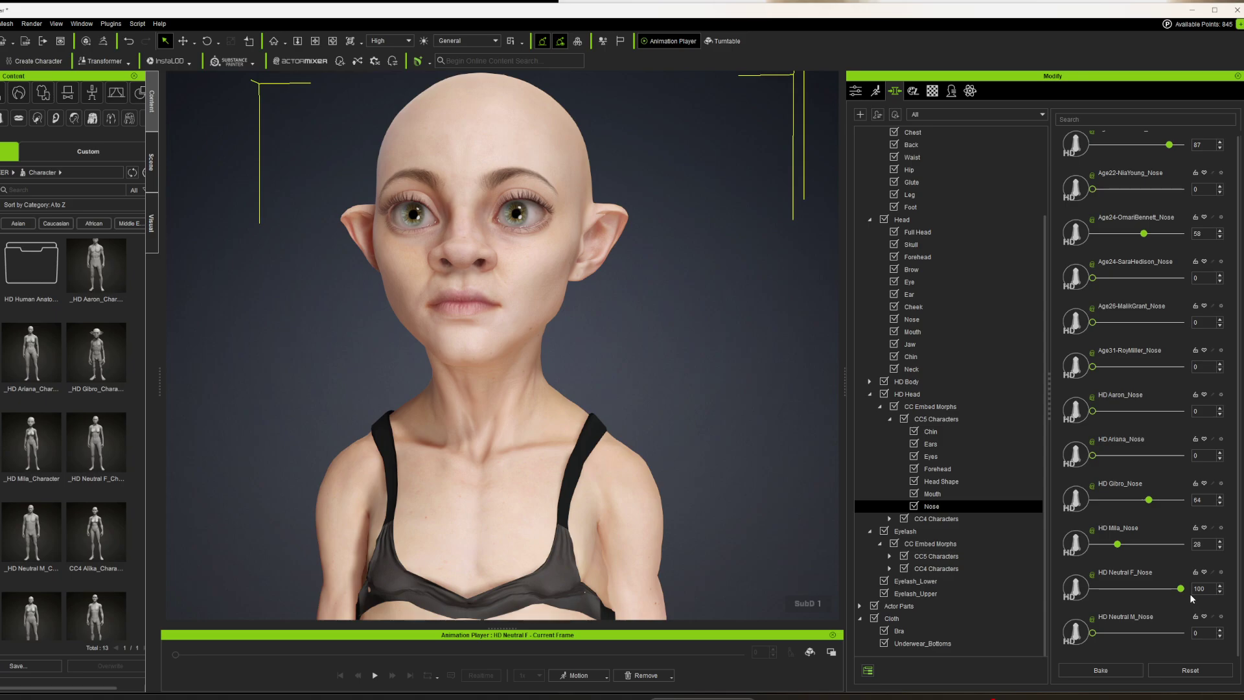
# Set the LumiSato and OmariBennett eye morphs to 100 and HD Aaron_Eyes to 78
pyautogui.click(933, 457)
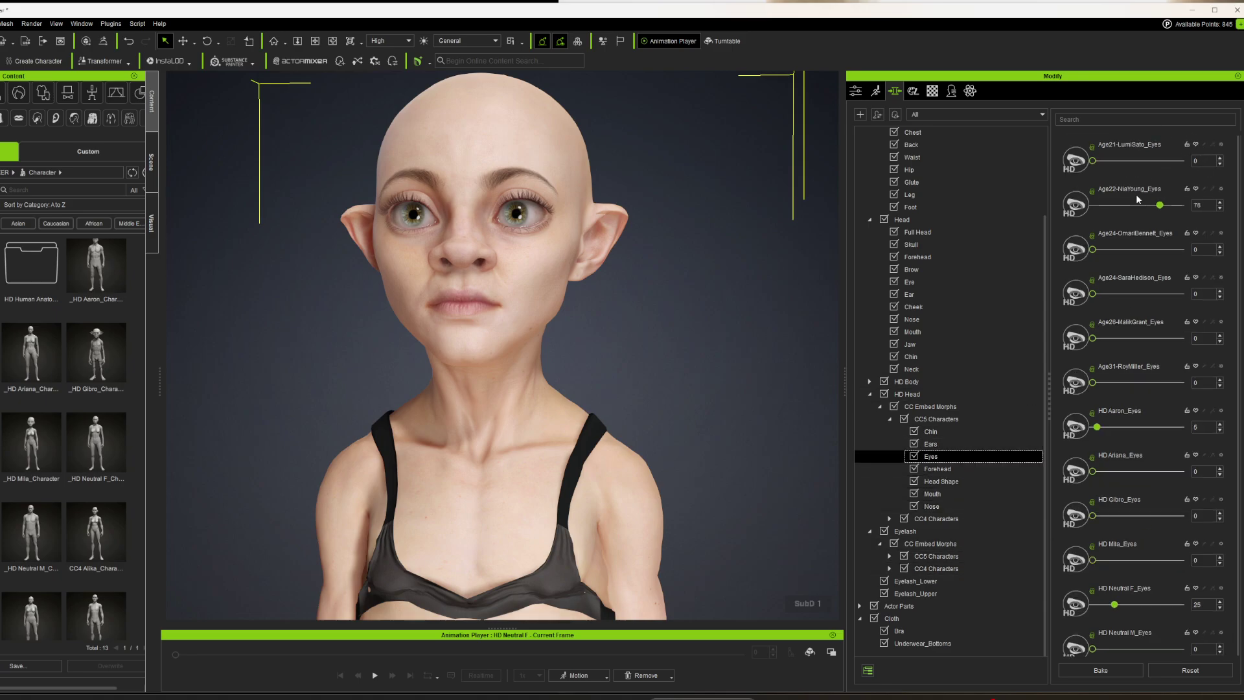
pyautogui.moveTo(1093, 161); pyautogui.dragTo(1216, 161)
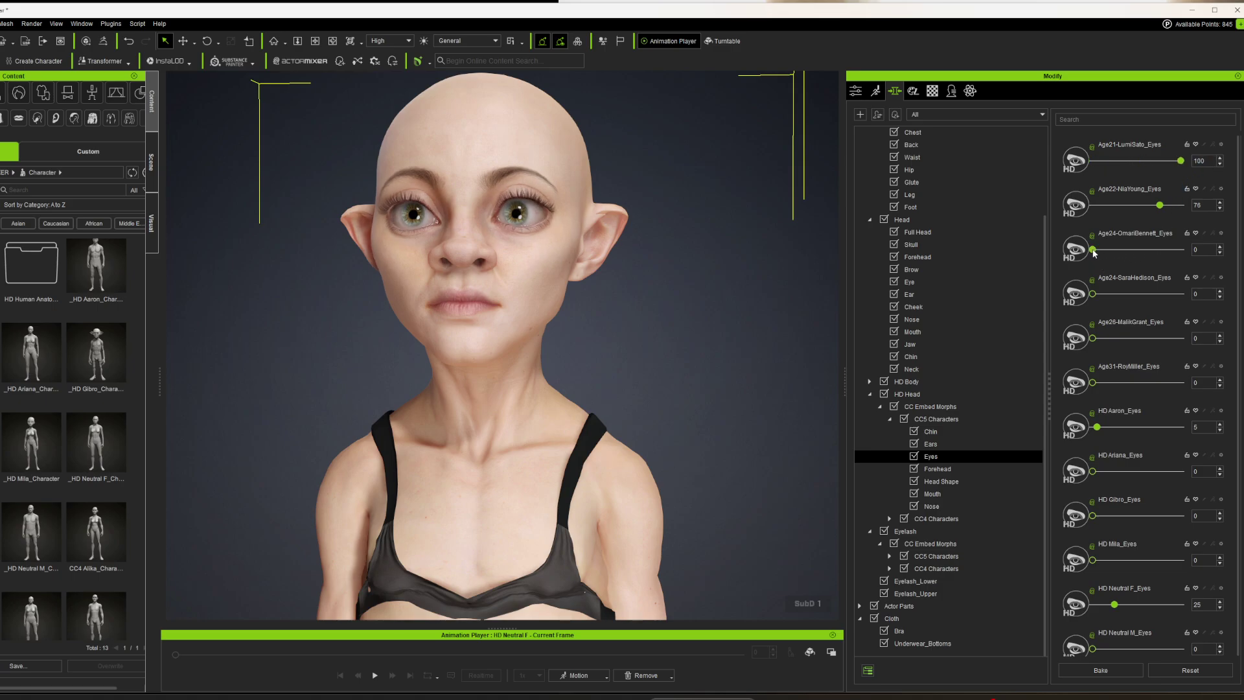
pyautogui.moveTo(1187, 257); pyautogui.dragTo(1186, 257)
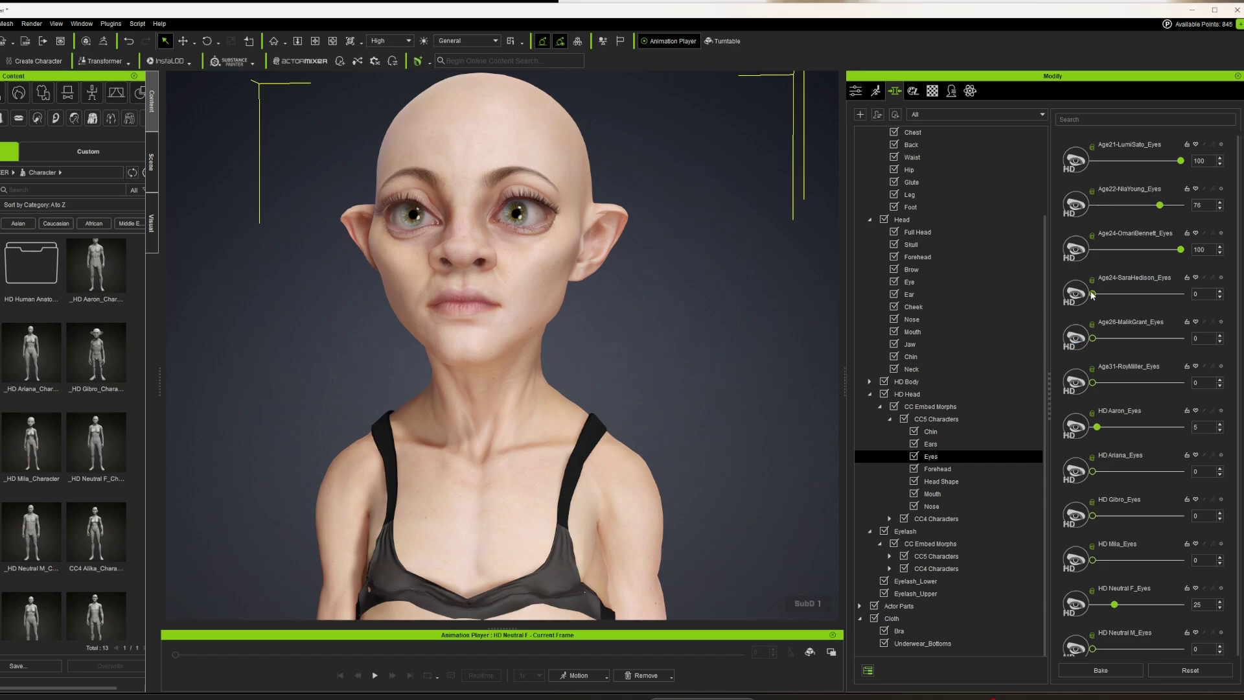
pyautogui.moveTo(1153, 299); pyautogui.dragTo(1091, 295)
pyautogui.moveTo(1097, 427); pyautogui.dragTo(1162, 428)
pyautogui.moveTo(640, 358); pyautogui.dragTo(580, 217, button='right')
pyautogui.moveTo(692, 330); pyautogui.dragTo(597, 396, button='right')
pyautogui.scroll(-5, 597, 396)
pyautogui.moveTo(612, 453); pyautogui.dragTo(640, 205, button='middle')
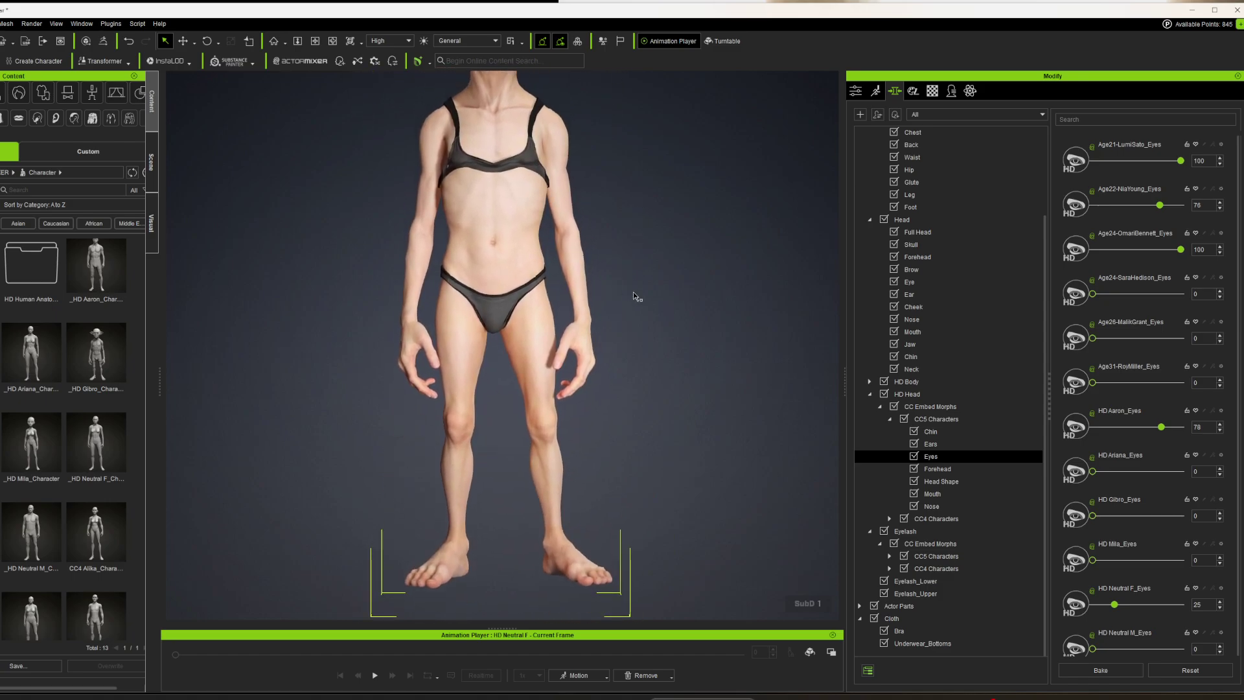
pyautogui.scroll(-3, 653, 292)
pyautogui.scroll(3, 630, 424)
pyautogui.scroll(2, 630, 424)
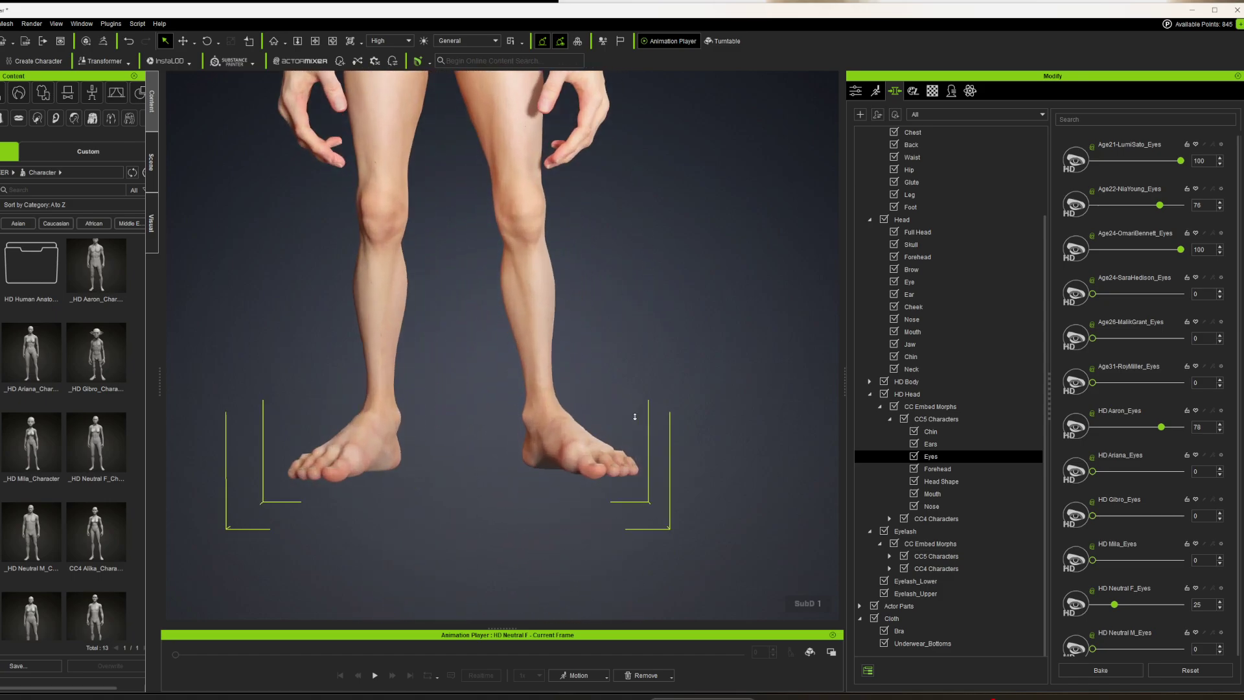
pyautogui.moveTo(632, 428); pyautogui.dragTo(746, 459, button='right')
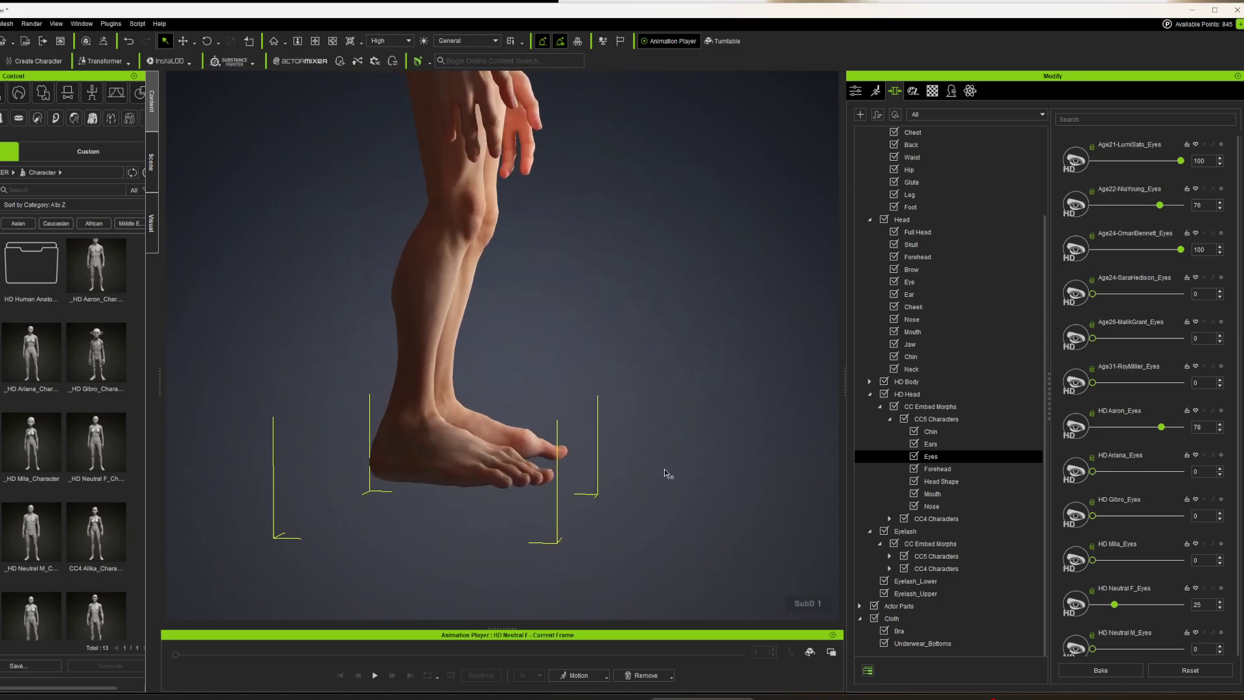
pyautogui.moveTo(681, 481); pyautogui.dragTo(703, 252, button='right')
pyautogui.scroll(3, 485, 363)
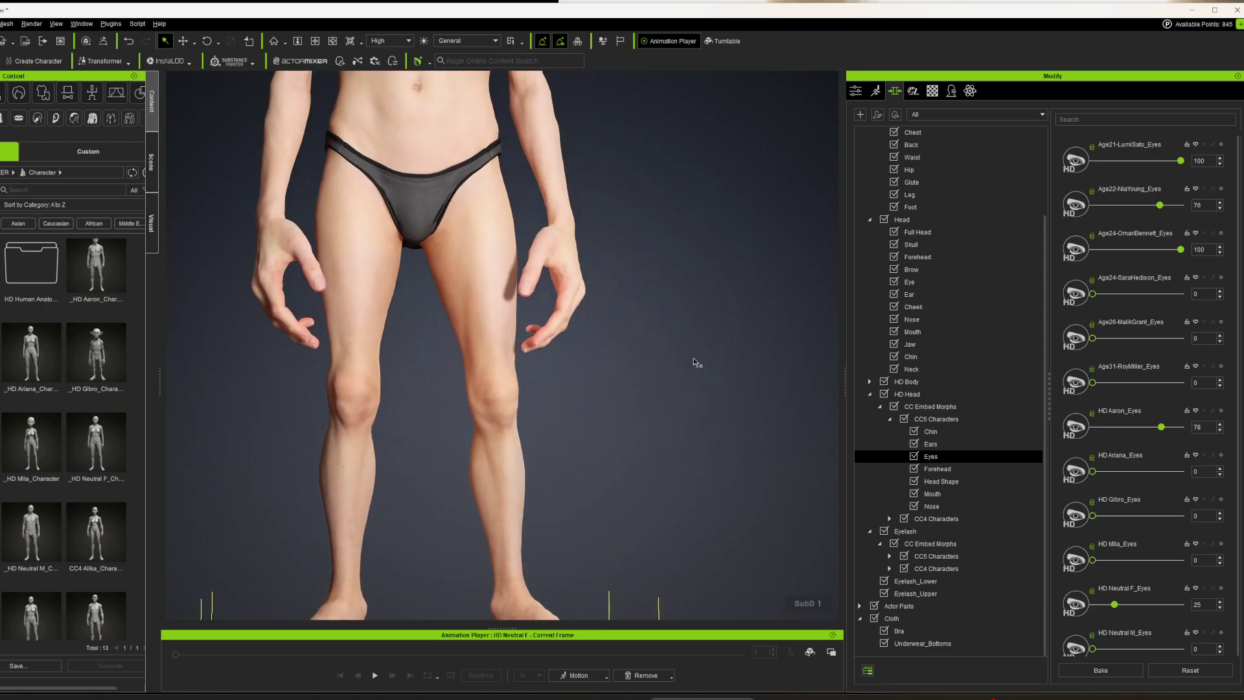
pyautogui.moveTo(693, 363); pyautogui.dragTo(689, 411, button='middle')
pyautogui.moveTo(689, 411); pyautogui.dragTo(518, 467, button='right')
pyautogui.scroll(2, 471, 511)
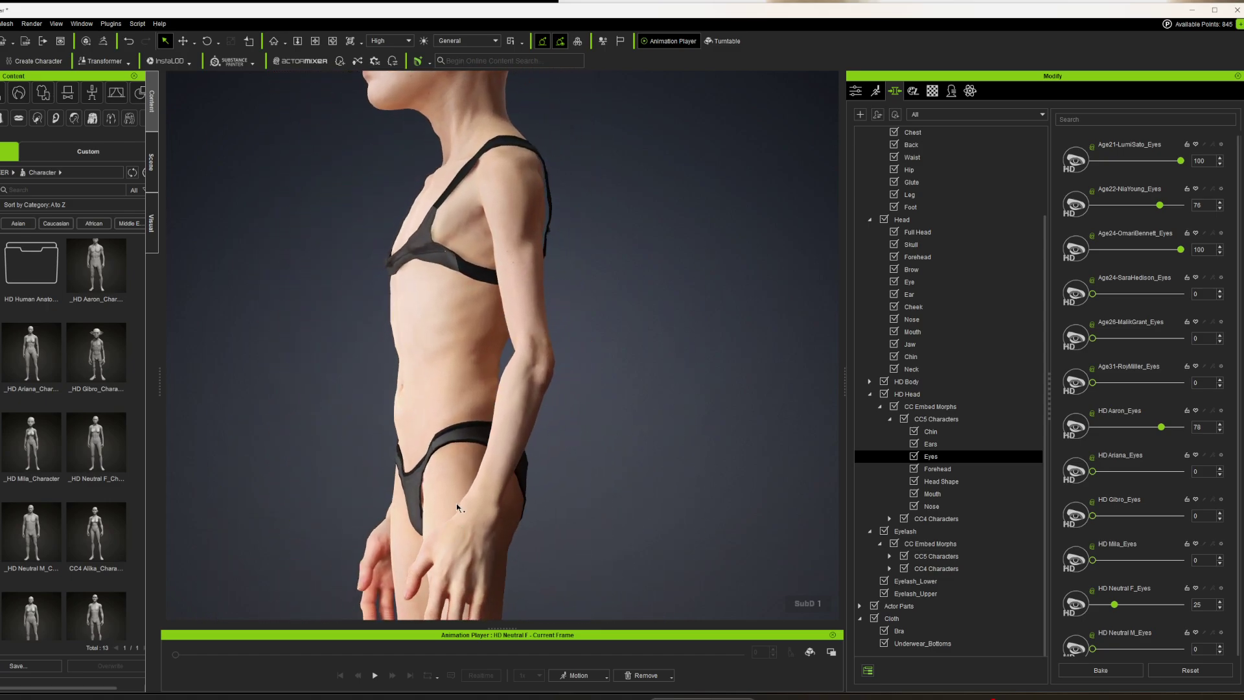
pyautogui.scroll(-3, 622, 428)
pyautogui.moveTo(639, 500); pyautogui.dragTo(933, 419, button='right')
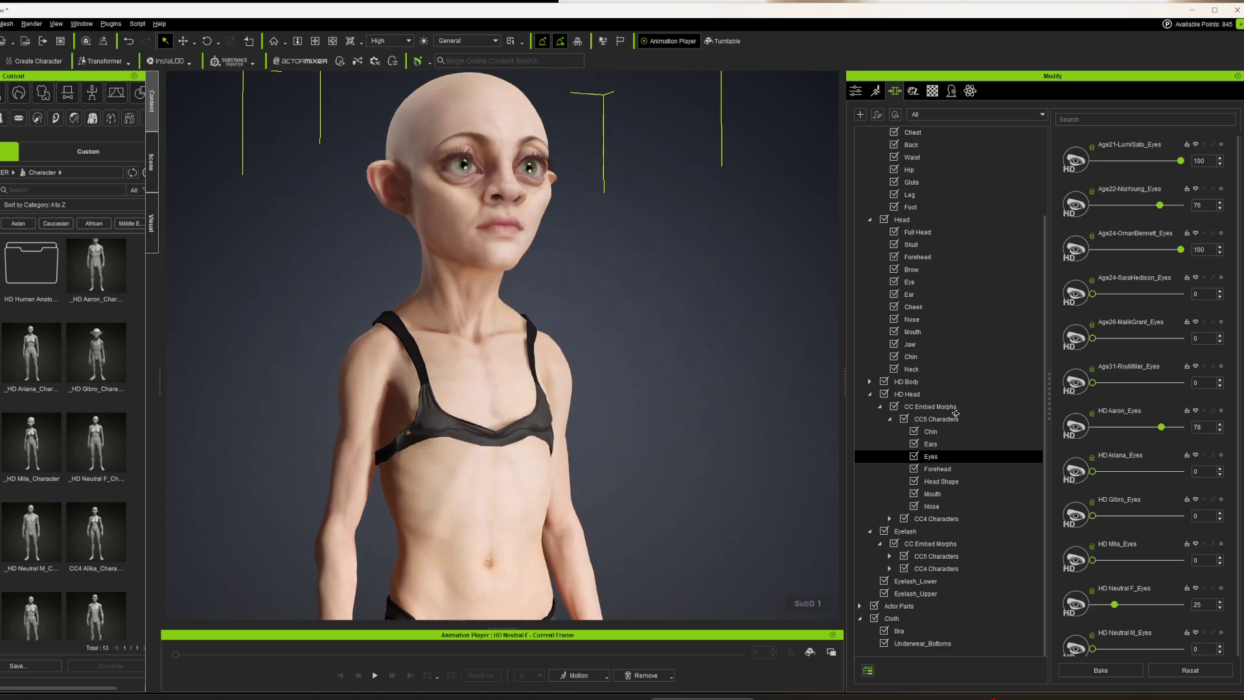
pyautogui.scroll(-2, 675, 389)
pyautogui.scroll(-3, 666, 464)
pyautogui.moveTo(666, 464); pyautogui.dragTo(647, 377, button='middle')
pyautogui.scroll(-2, 650, 439)
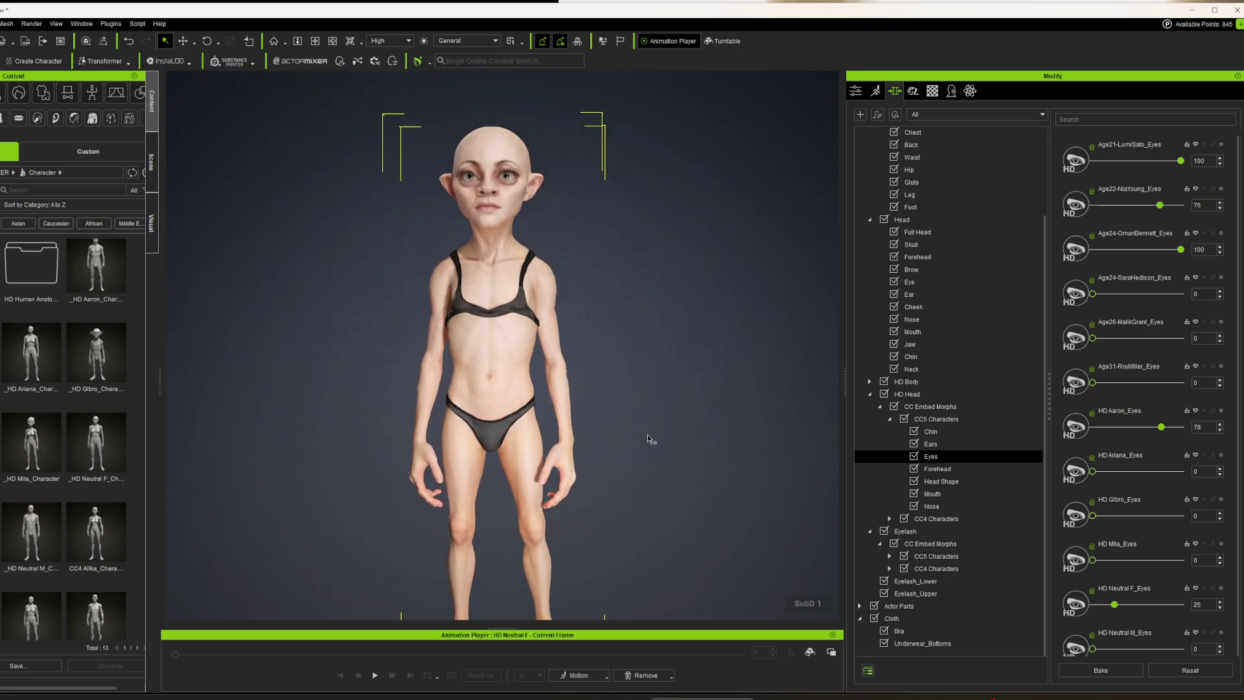
pyautogui.scroll(-2, 663, 447)
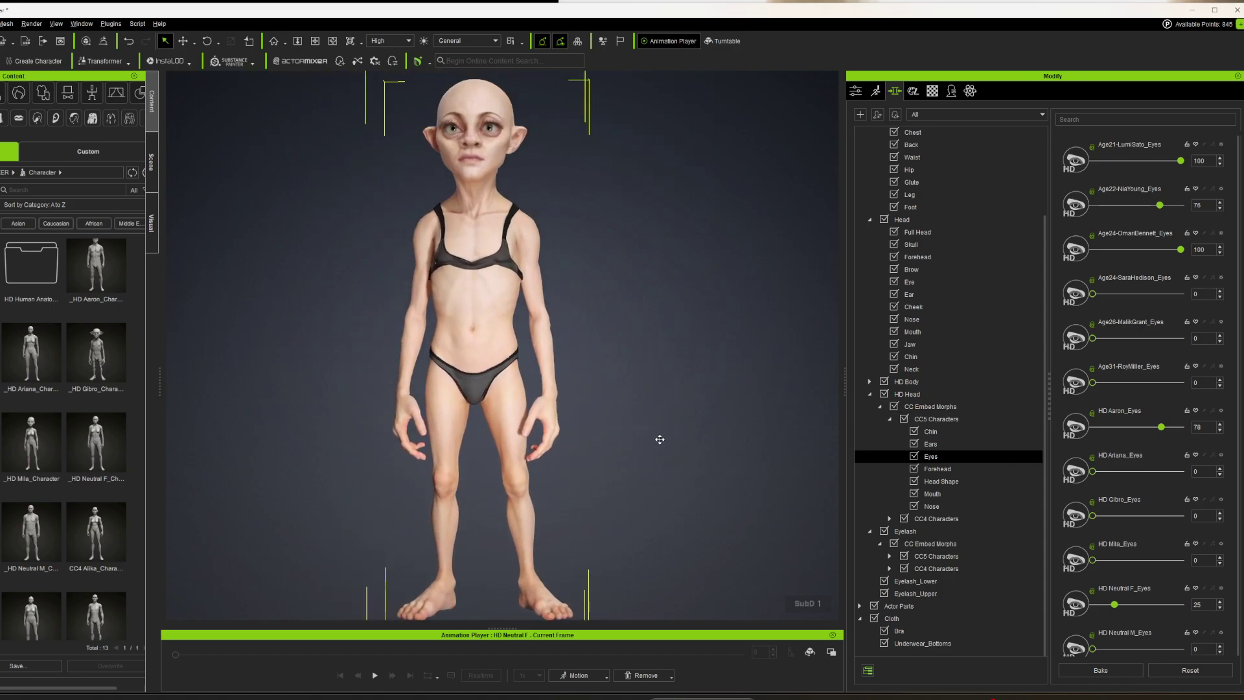
pyautogui.scroll(3, 658, 445)
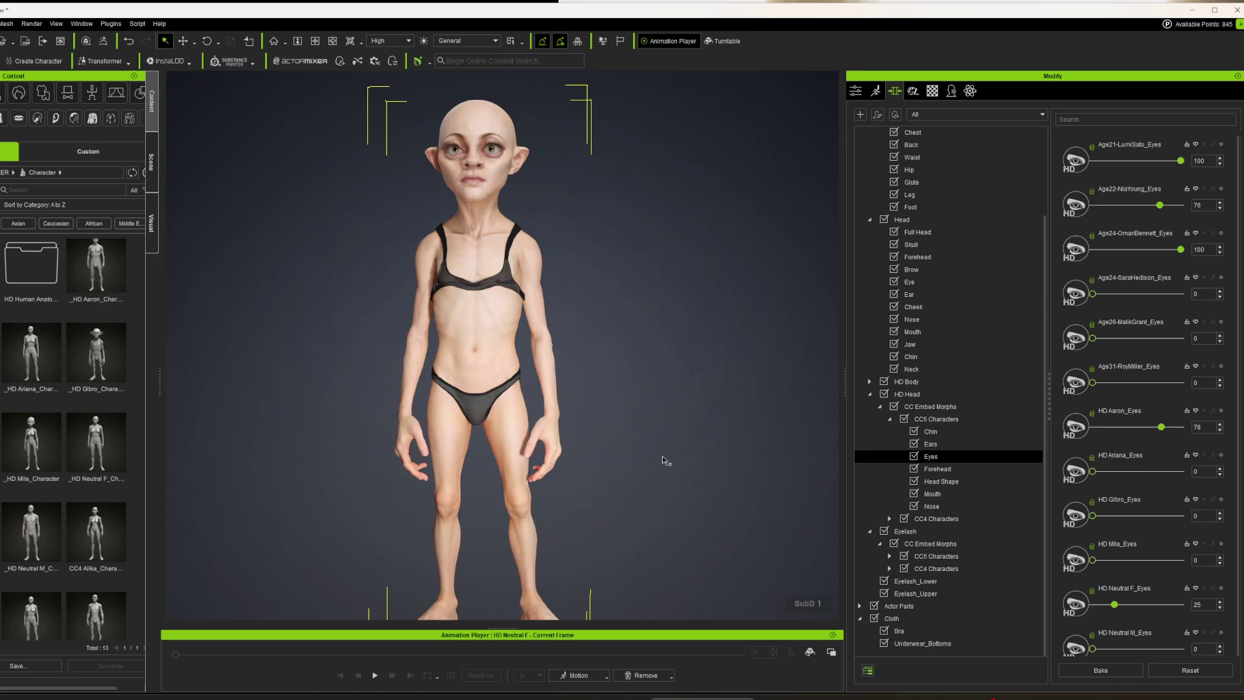